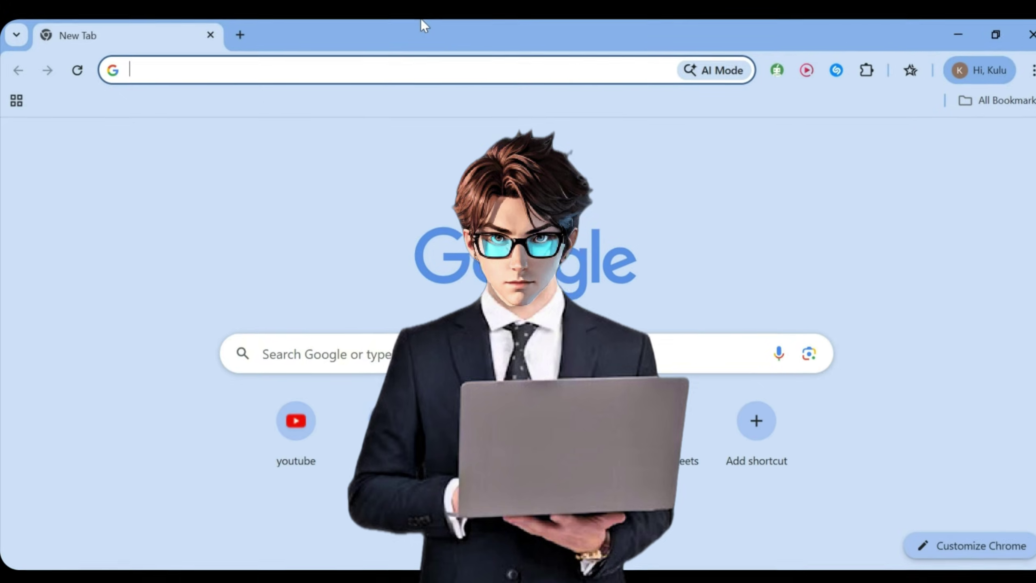
Load openart.ai and sign in with the Google account.
type("https://openart.ai/home?ref=image-generators-2026")
key("Return")
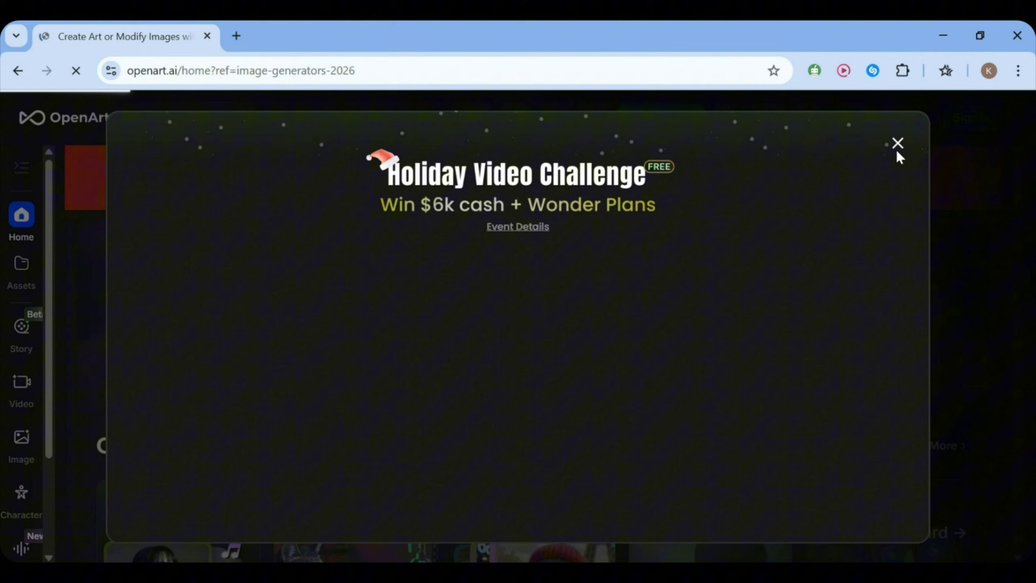
left_click(866, 228)
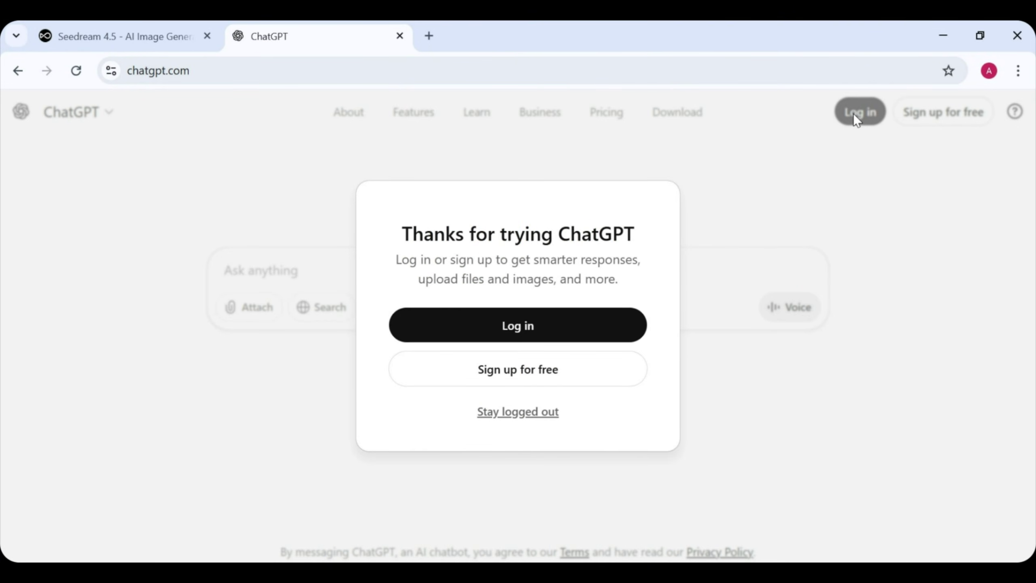
Log in to ChatGPT, request 'beautiful brunette woman with striking features' prompts, and select beach Prompt 1.
left_click(527, 326)
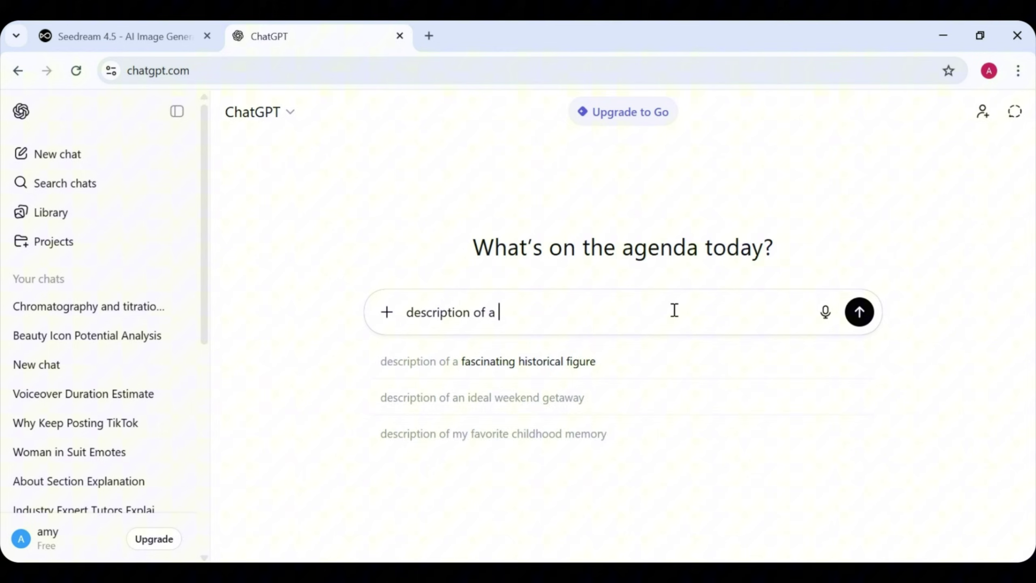
type("beautiful brunette woman with striking features")
key("Return")
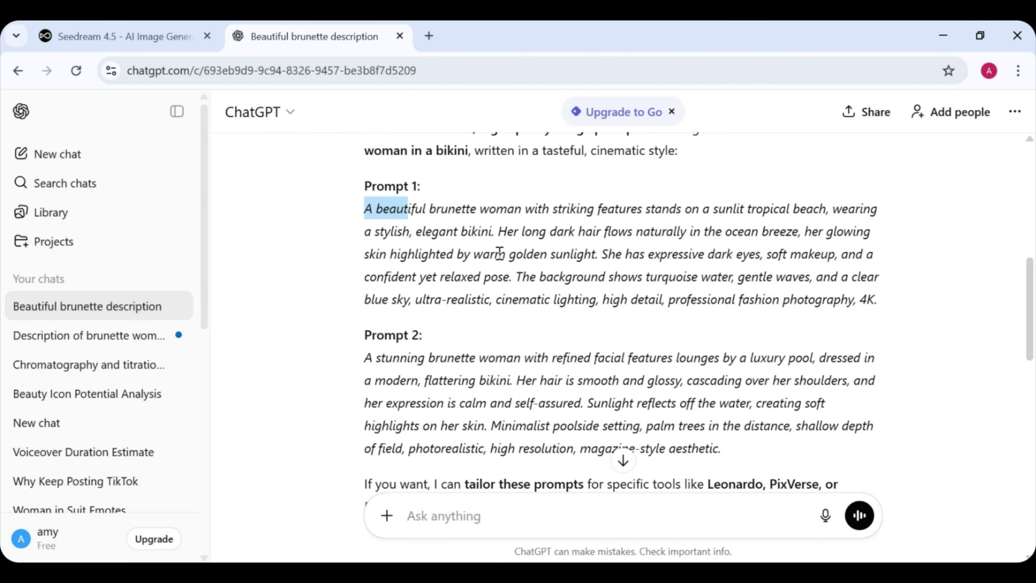
left_click_drag(499, 253, 886, 306)
key("ctrl+c")
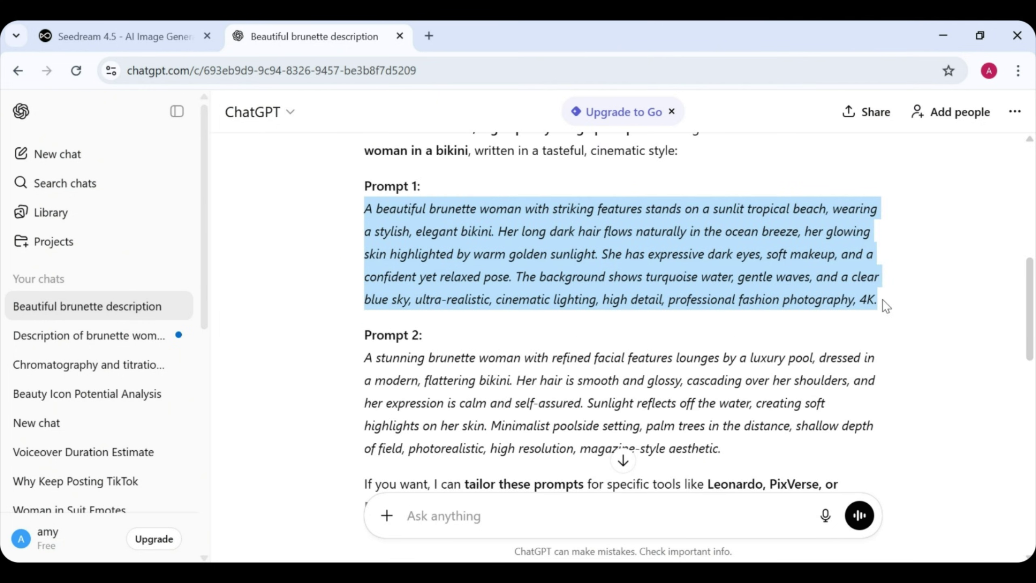
Paste the beach prompt into OpenArt's Prompt box and generate the image.
left_click(122, 36)
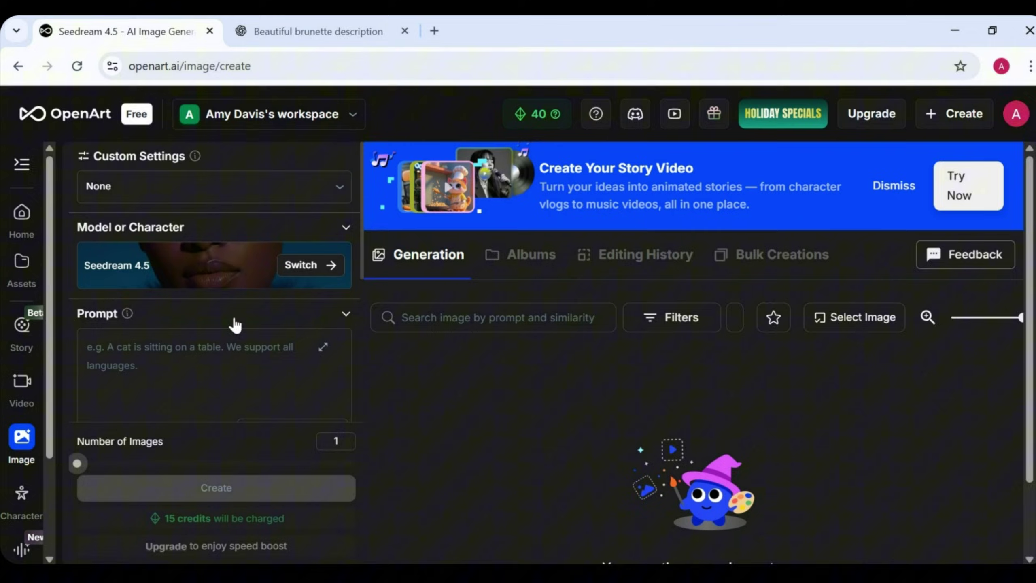
left_click(230, 325)
key("ctrl+v")
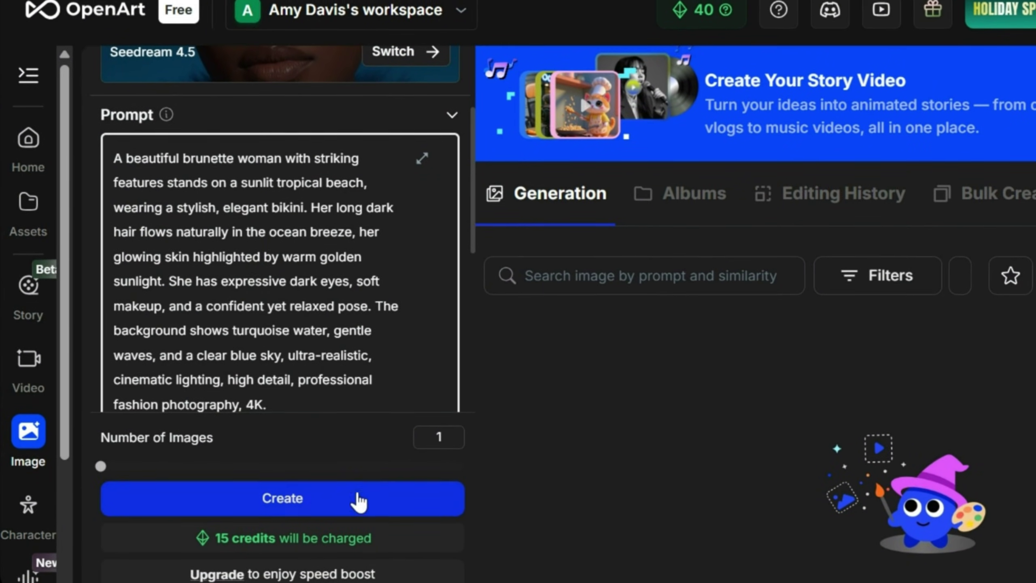
left_click(359, 501)
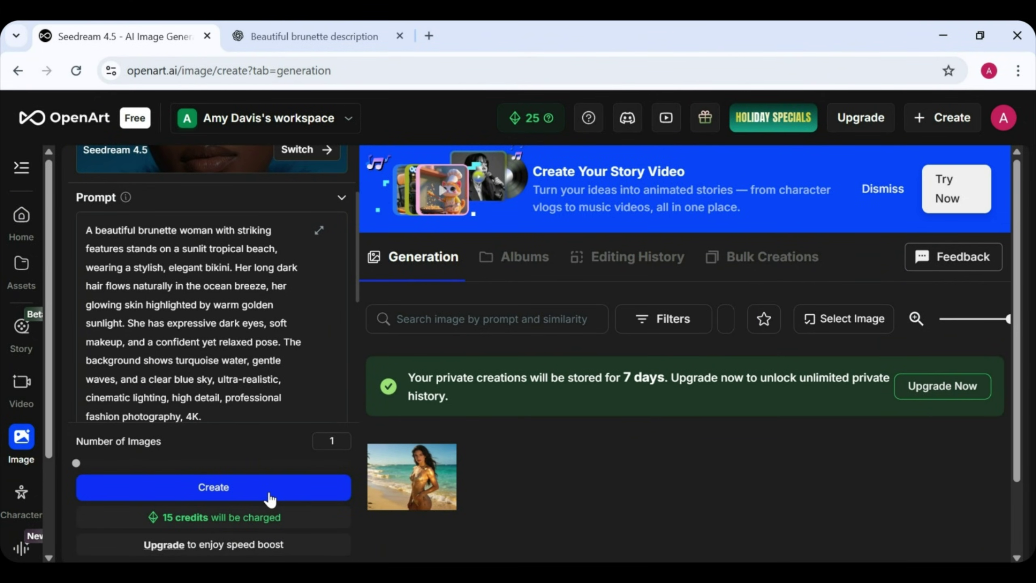
Download the generated sunlit-beach brunette image as a 2,019 KB JPG.
left_click(447, 468)
left_click(412, 477)
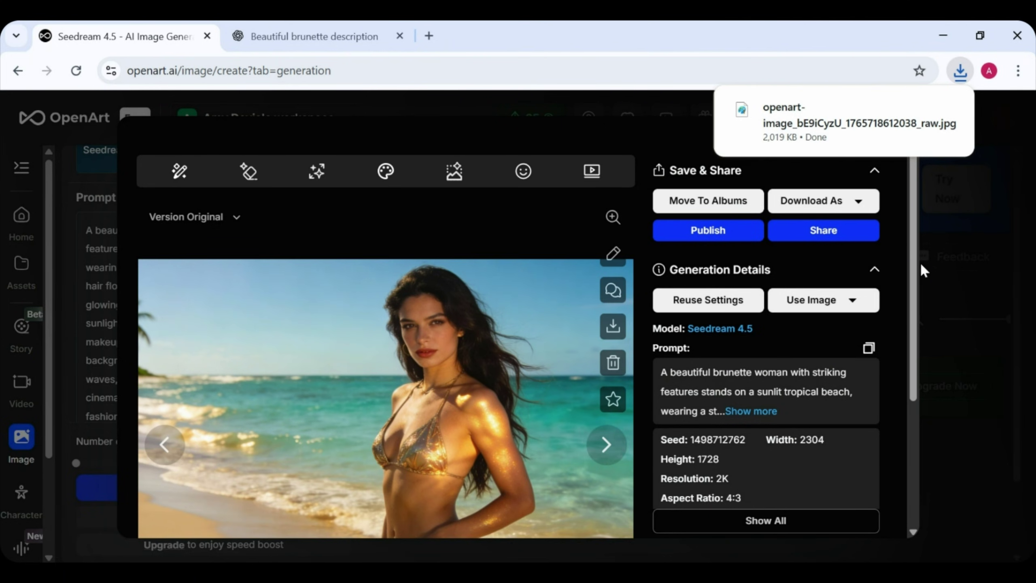
left_click_drag(922, 271, 909, 206)
left_click(871, 136)
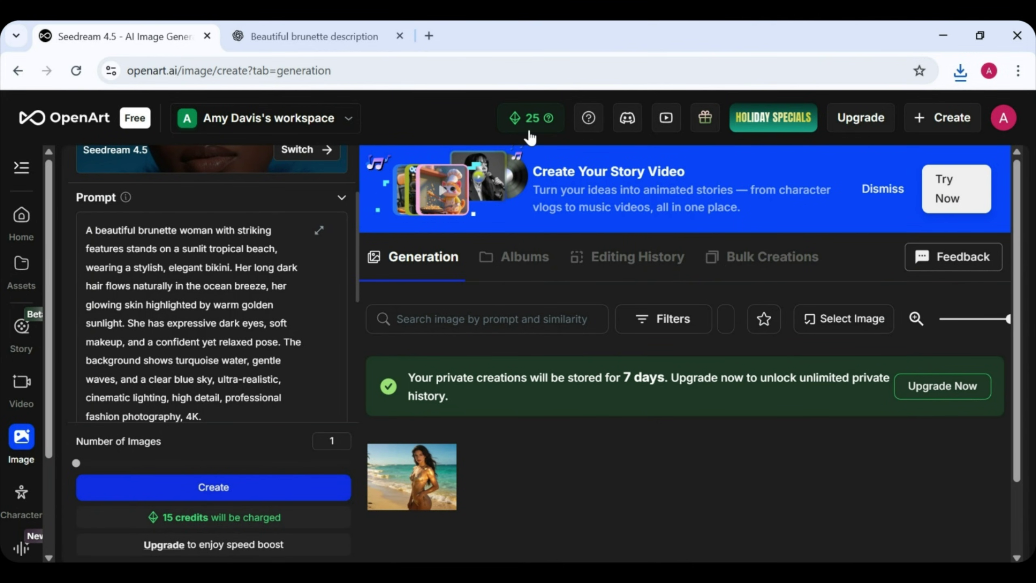
Replace the OpenArt prompt with poolside Prompt 2 from ChatGPT and generate it.
left_click(312, 32)
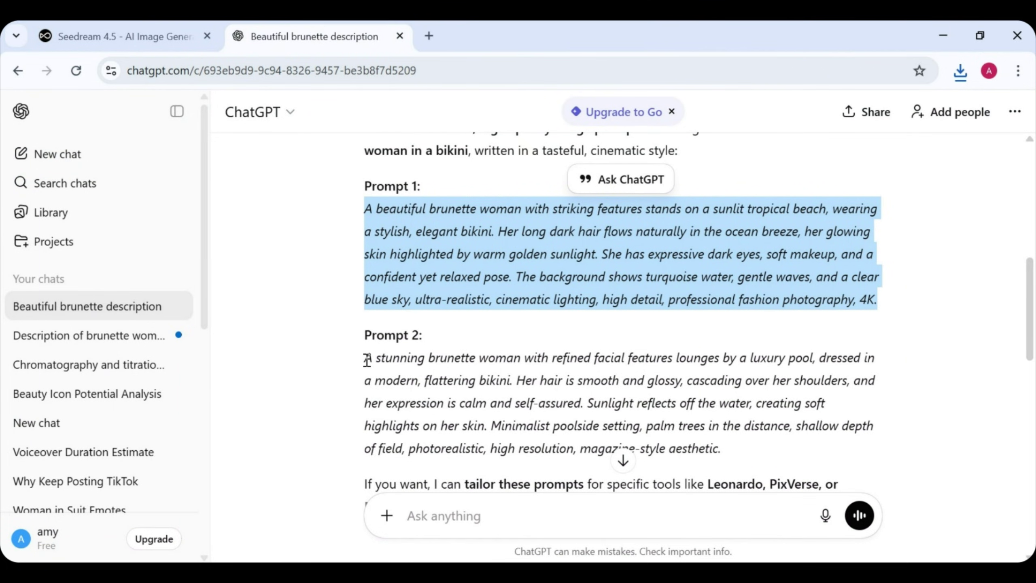
left_click_drag(367, 360, 736, 449)
key("ctrl+c")
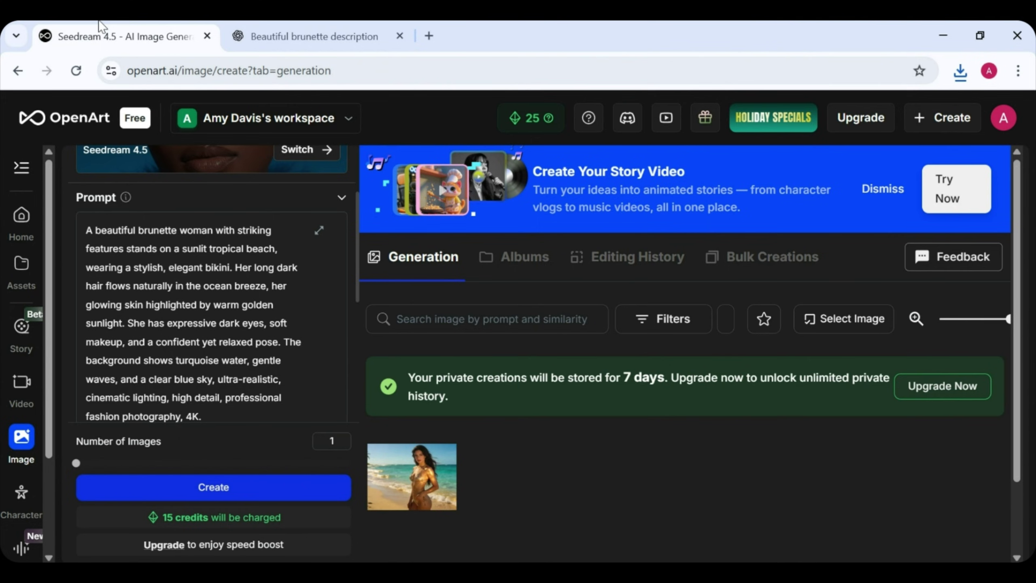
left_click(101, 30)
left_click_drag(207, 417, 73, 213)
key("ctrl+v")
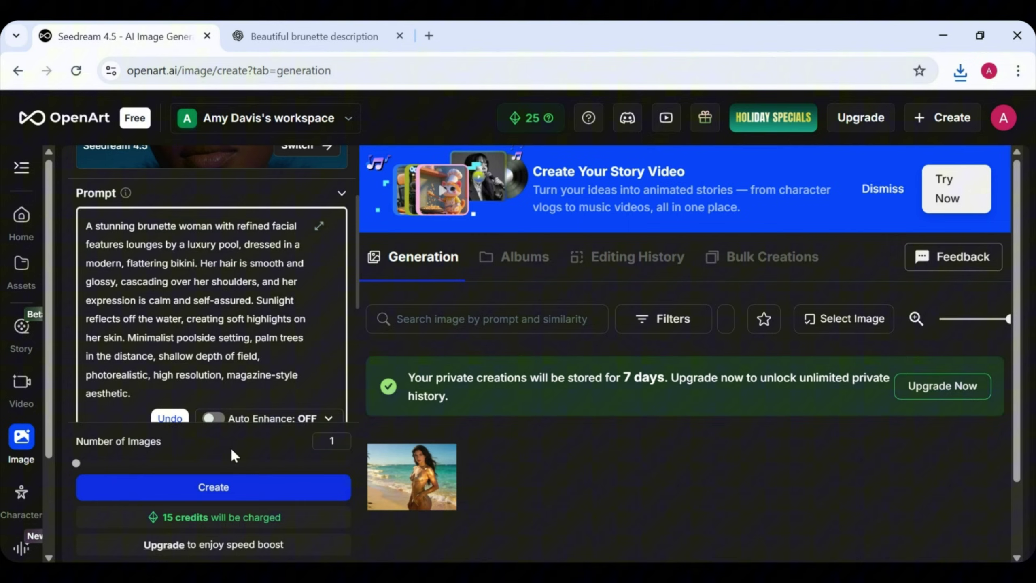
left_click(233, 487)
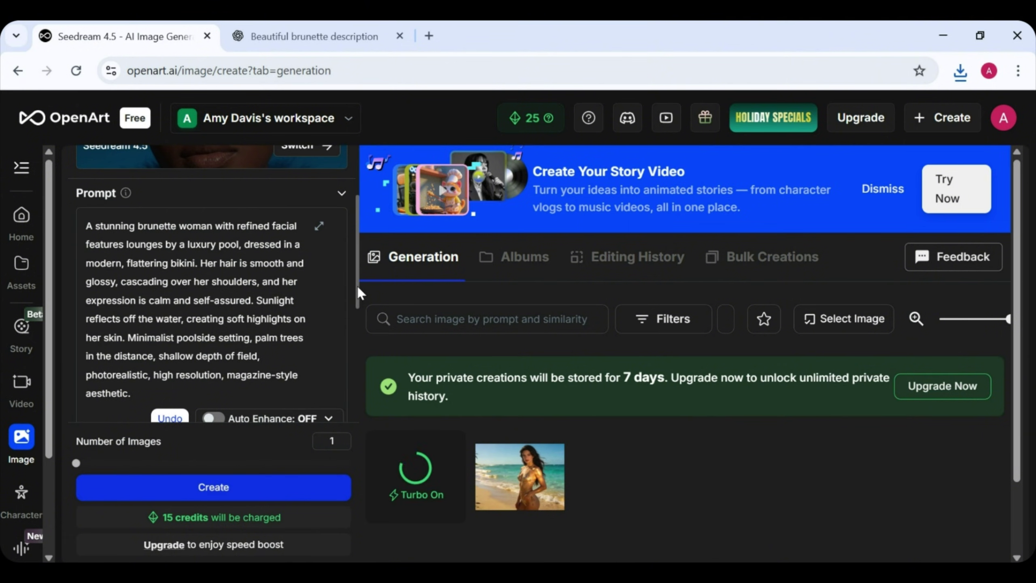
Switch the model to Nano Banana Pro and download the poolside magazine image.
scroll(351, 261, "up", 3)
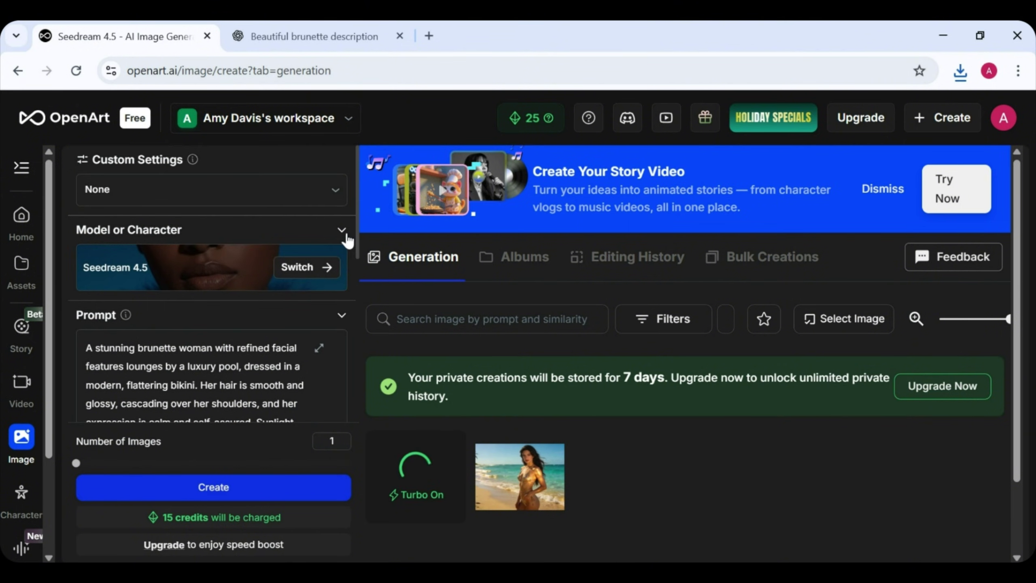
left_click(318, 268)
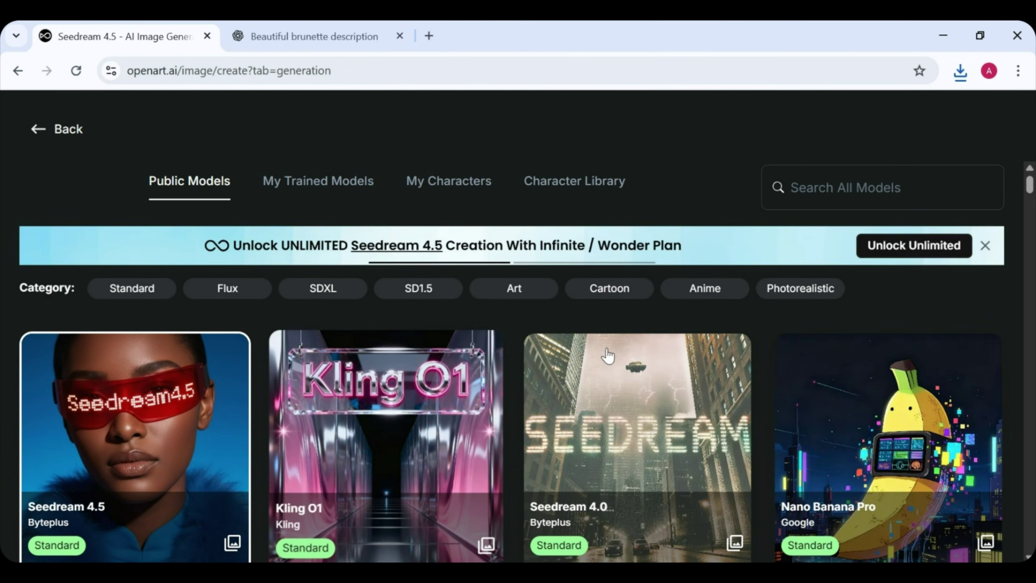
left_click(867, 387)
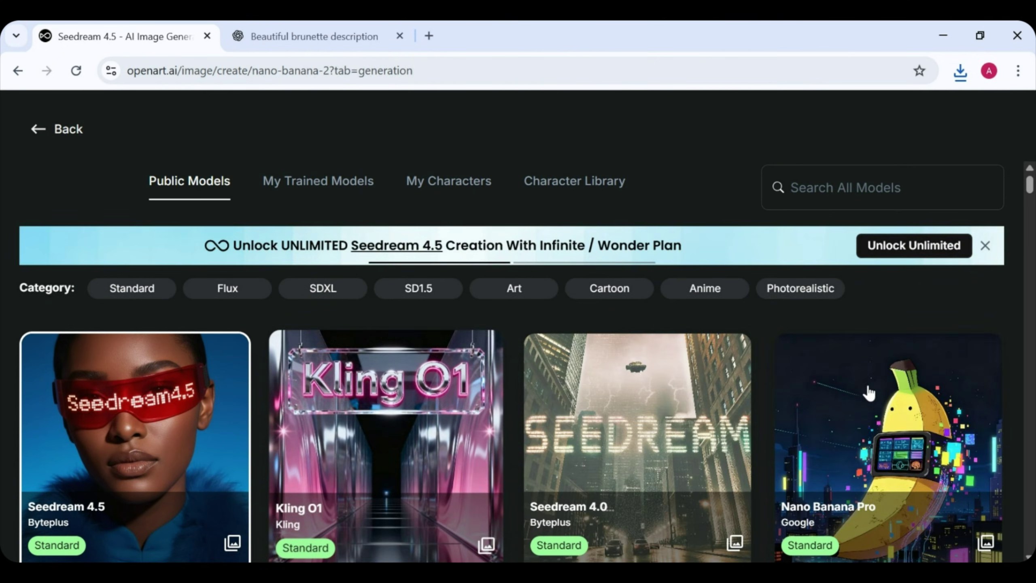
scroll(834, 410, "down", 15)
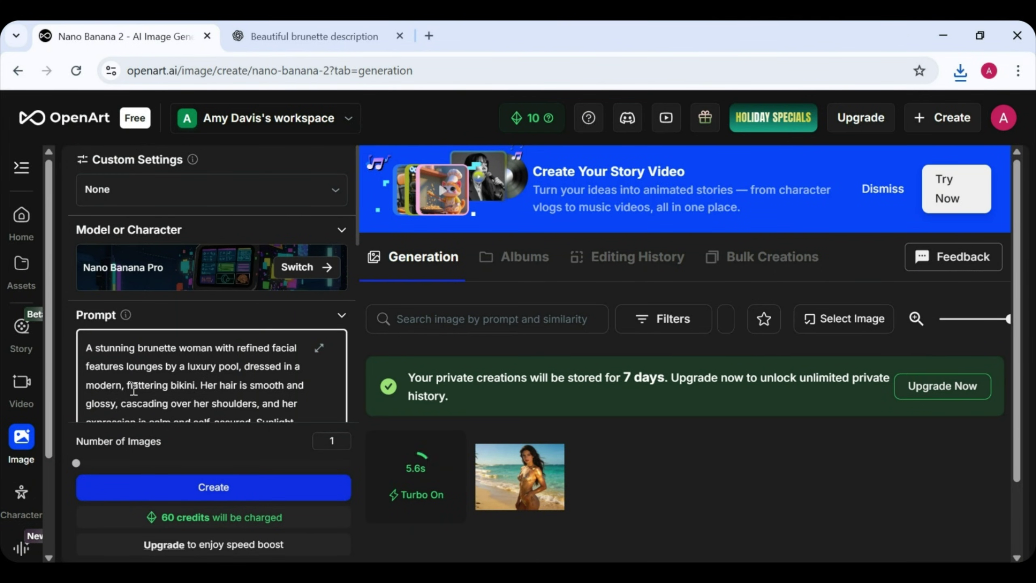
left_click(412, 477)
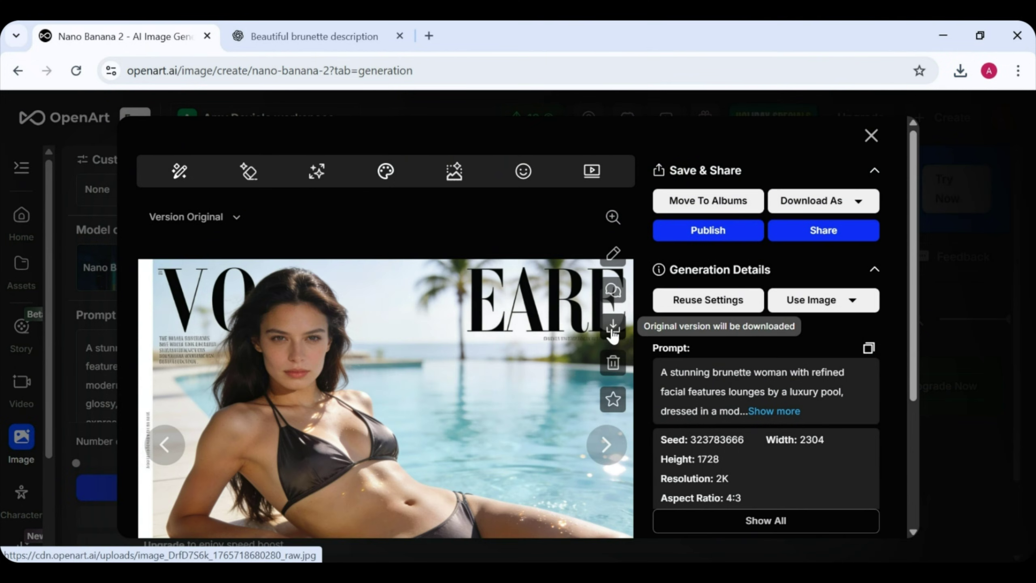
left_click(612, 324)
left_click(984, 295)
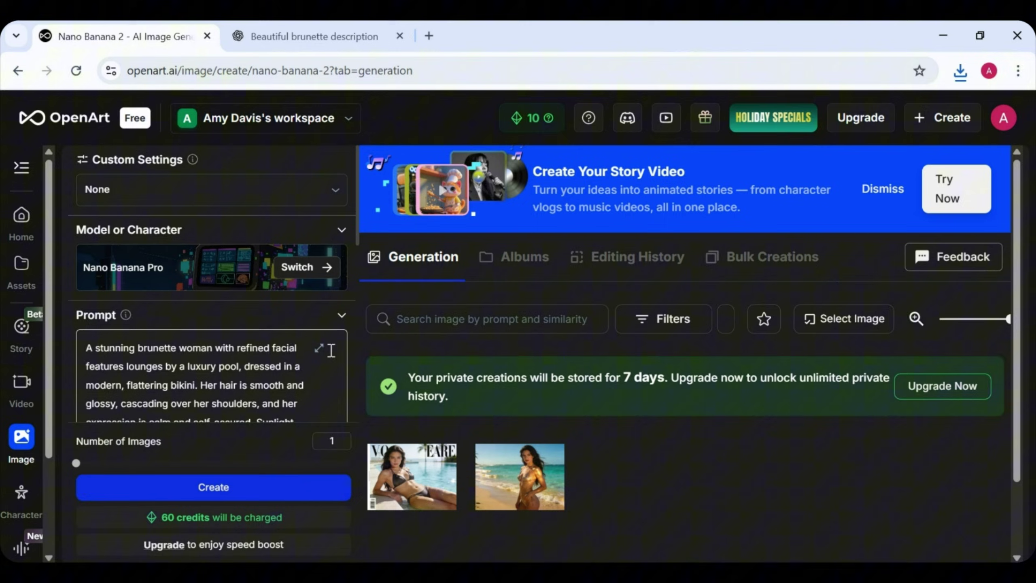
Generate and download a city-street dress image from ChatGPT Prompt 1.
left_click(314, 36)
left_click_drag(366, 330, 468, 445)
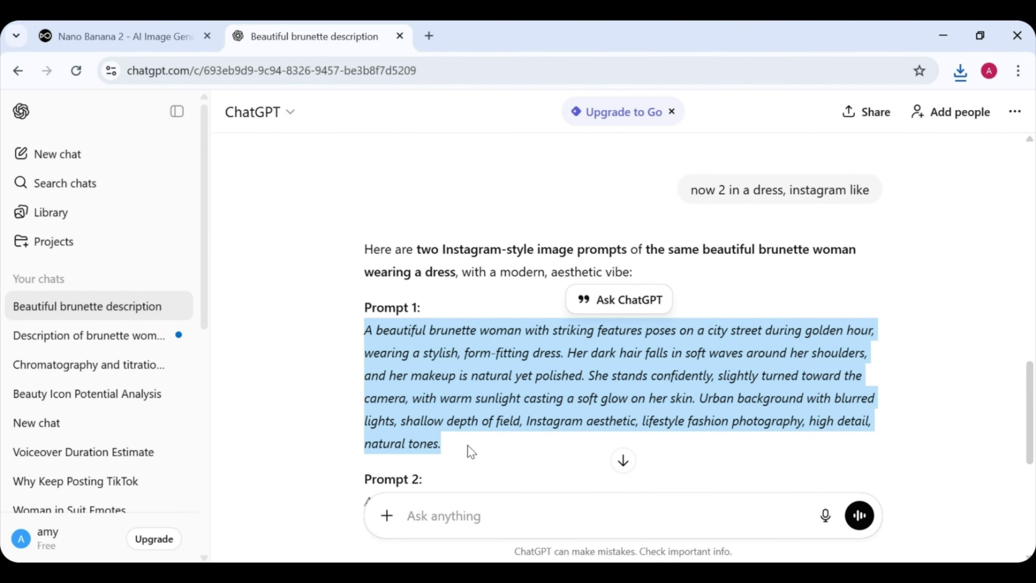
key("ctrl+c")
key("alt+Tab")
left_click(225, 366)
key("ctrl+v")
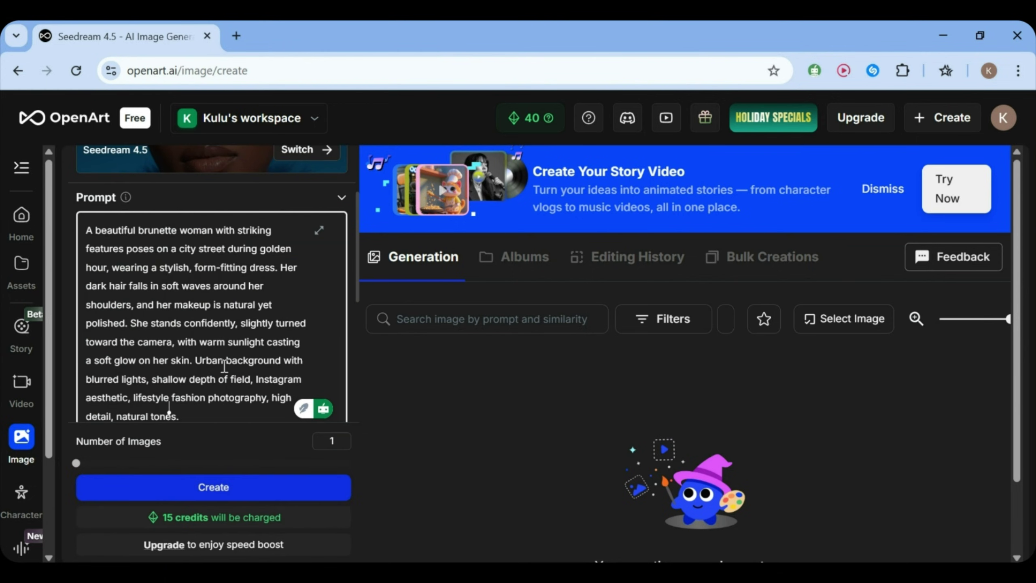
left_click(284, 492)
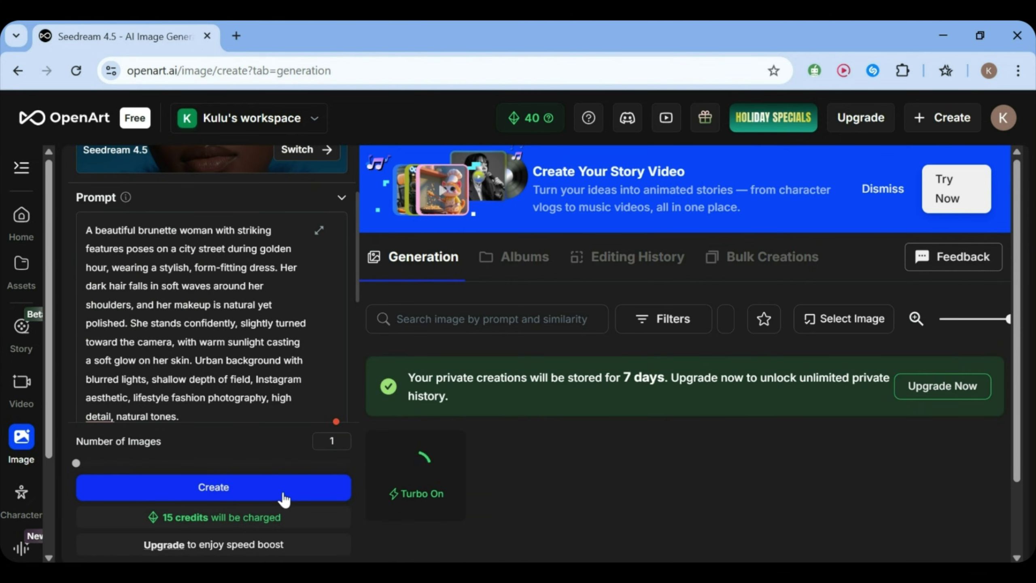
left_click(411, 476)
left_click(613, 325)
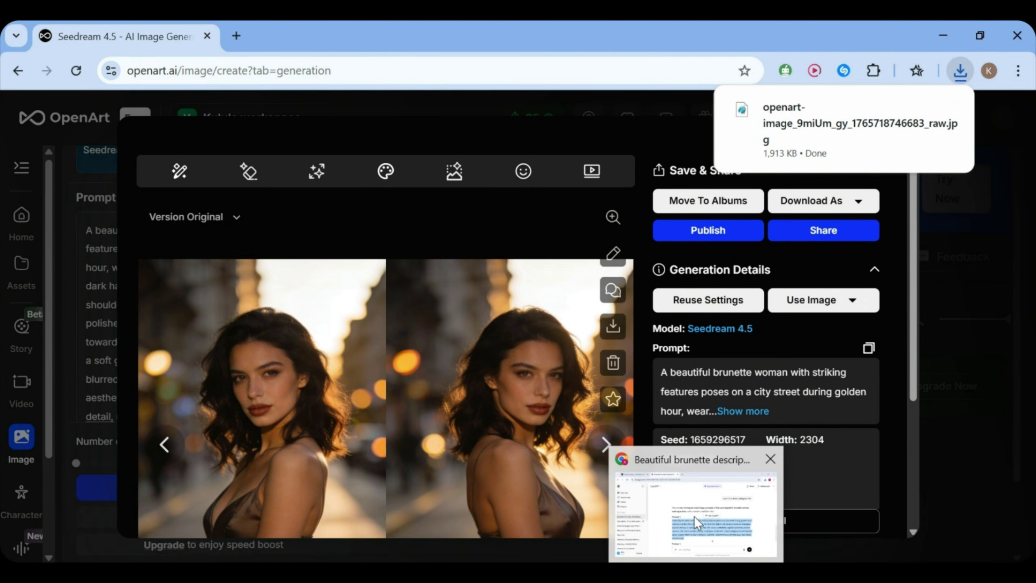
Generate and download the window-side dress image from Prompt 2 as a 1,656 KB JPG.
left_click(689, 515)
scroll(526, 286, "down", 8)
left_click_drag(366, 238, 526, 325)
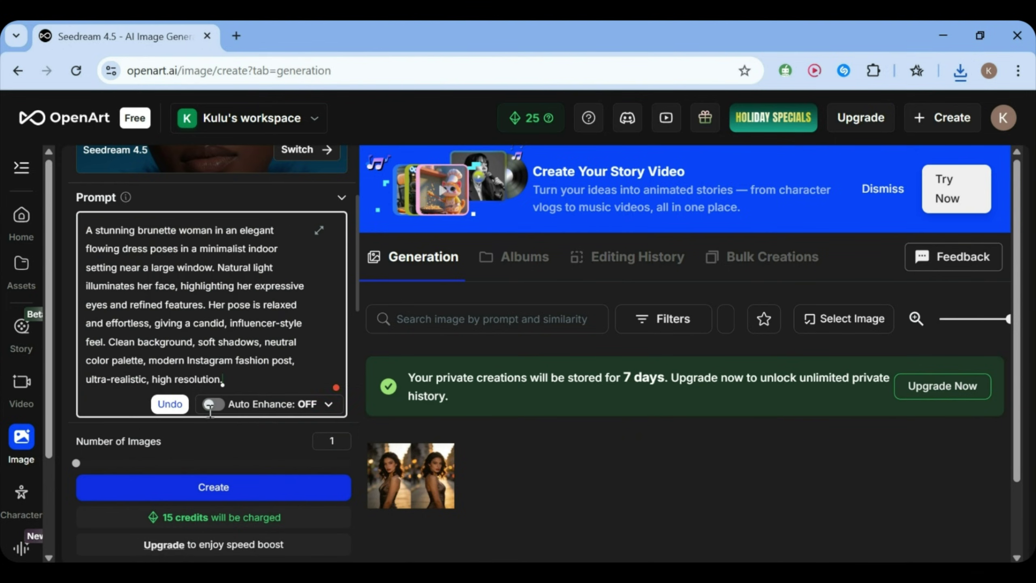
left_click(239, 488)
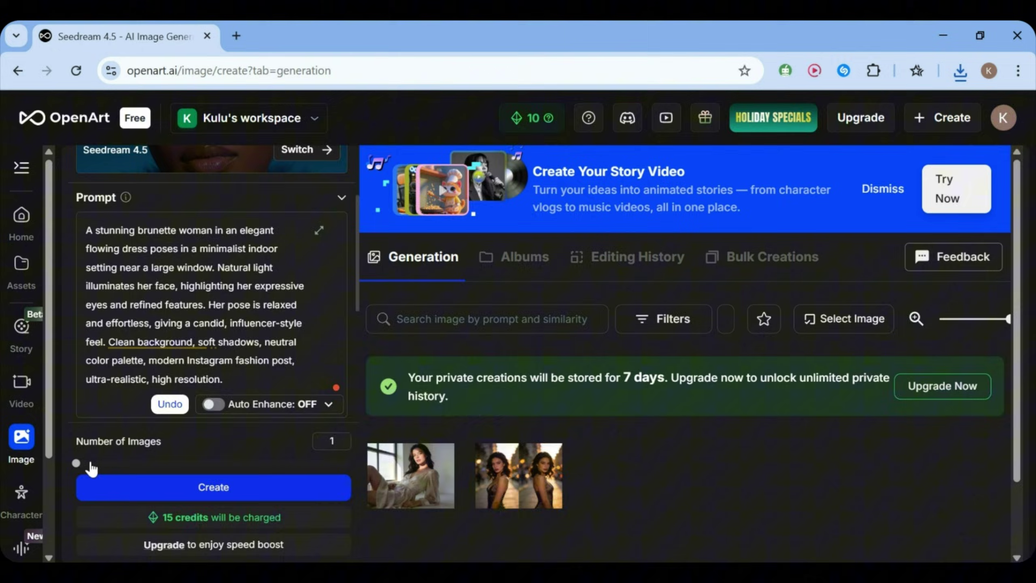
left_click(412, 476)
left_click(613, 329)
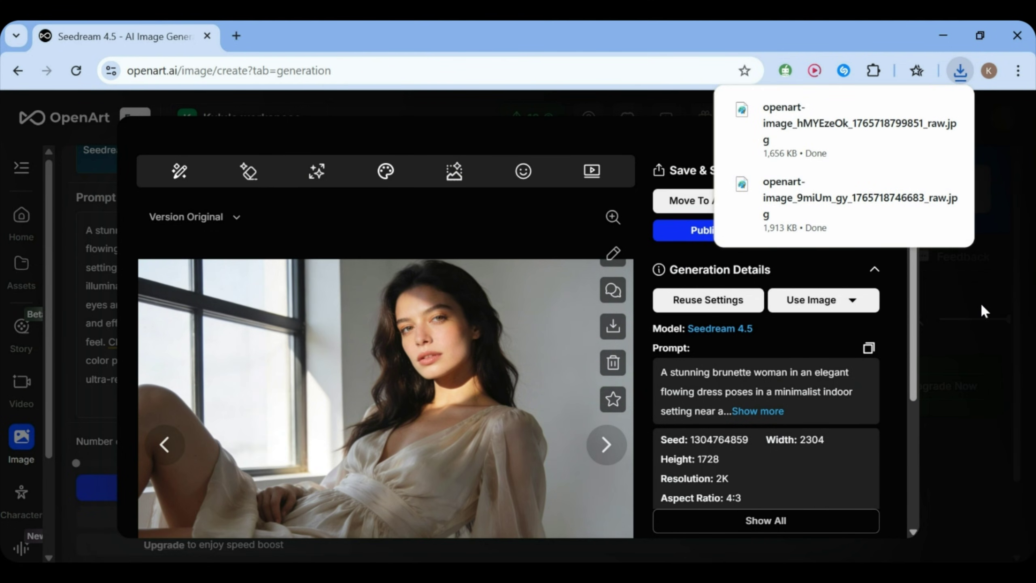
left_click(873, 136)
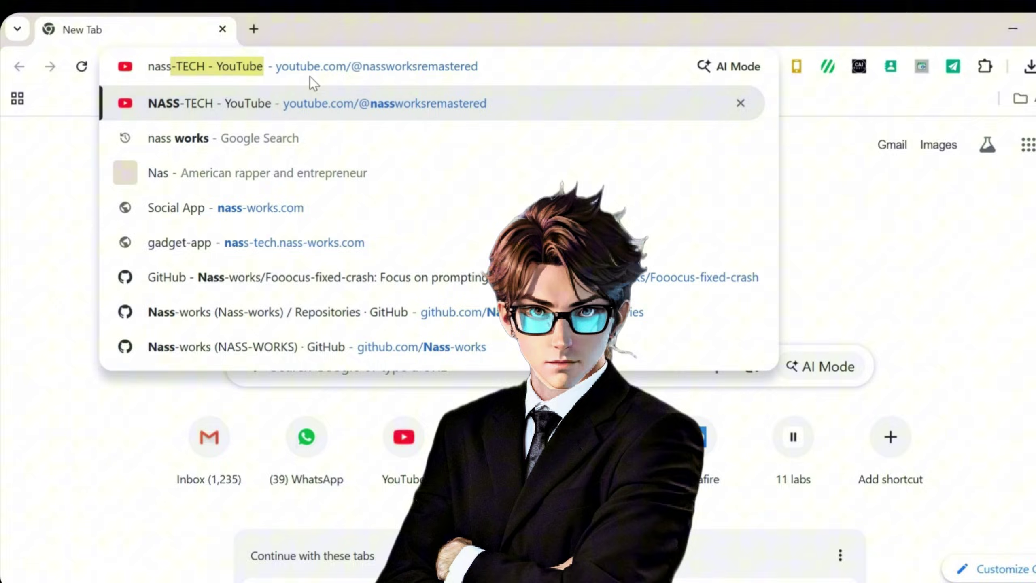
Search for 'nass works' and open the Fooocus-fixed-crash repository README at its Colab section.
type("works")
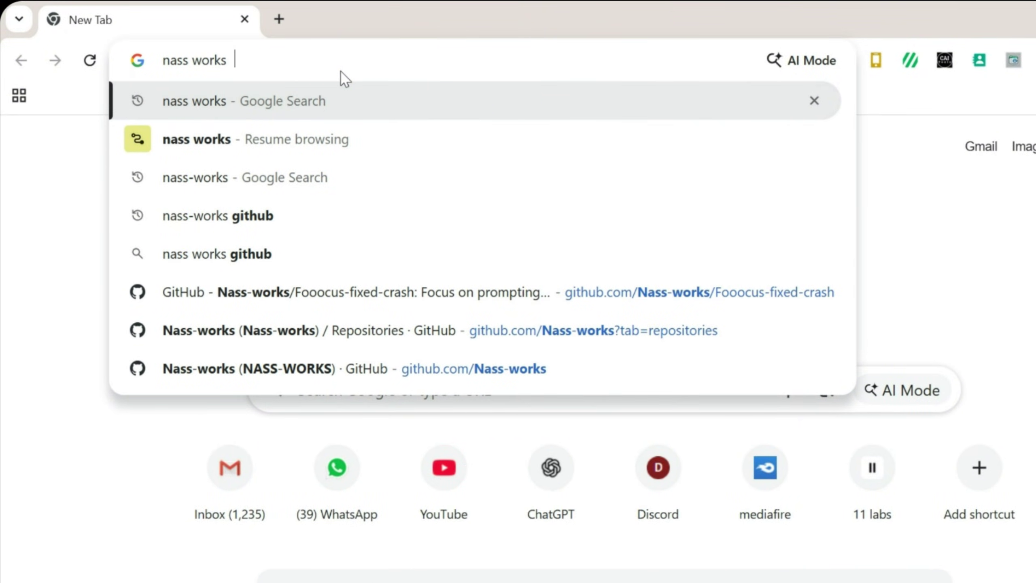
key("Return")
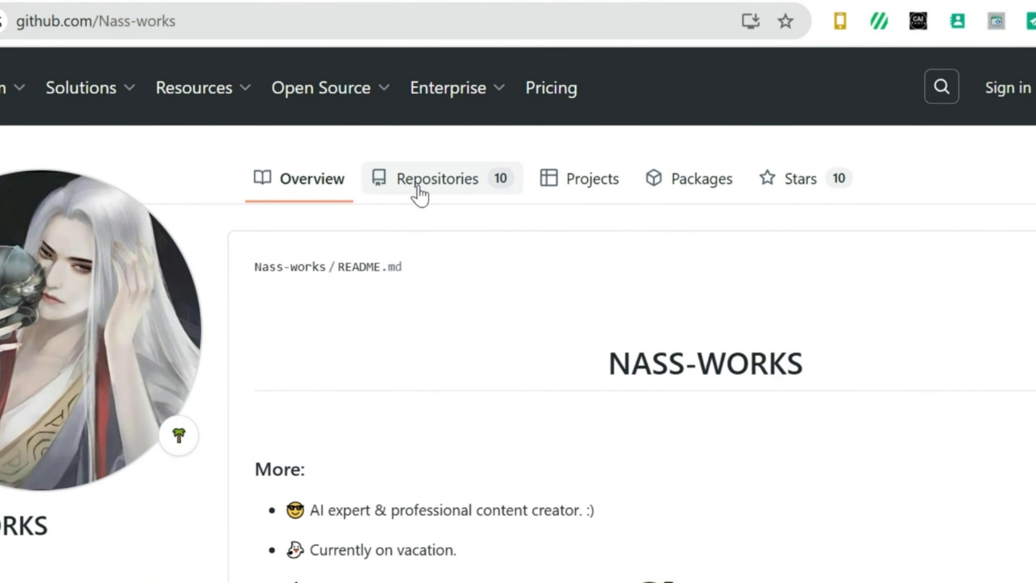
left_click(438, 179)
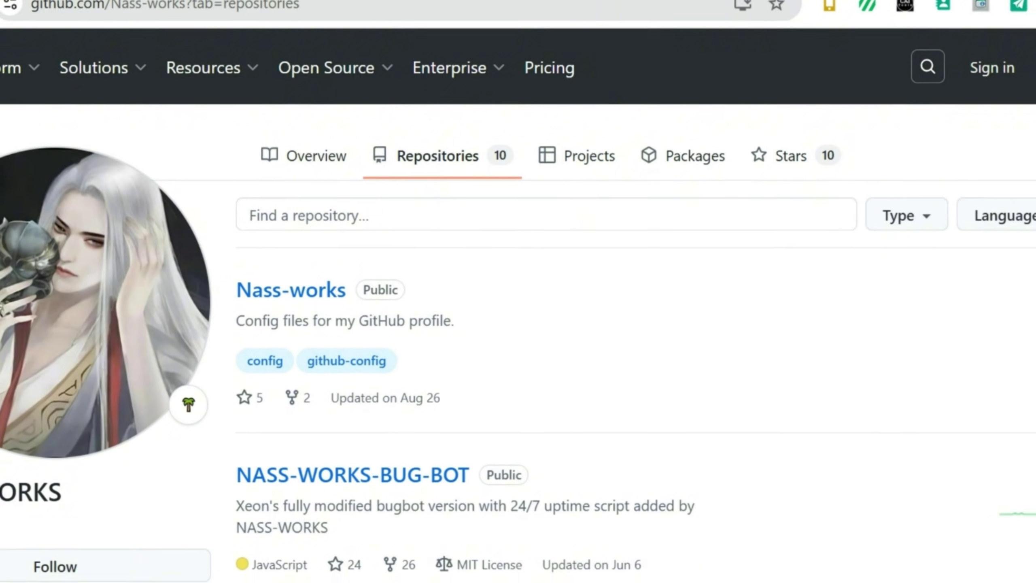
scroll(863, 256, "down", 3)
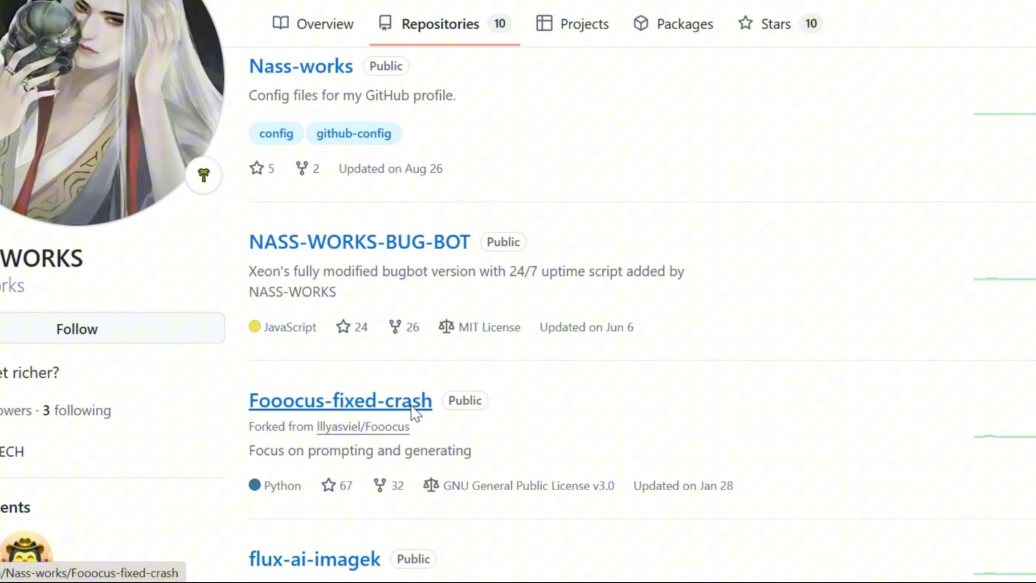
left_click(413, 412)
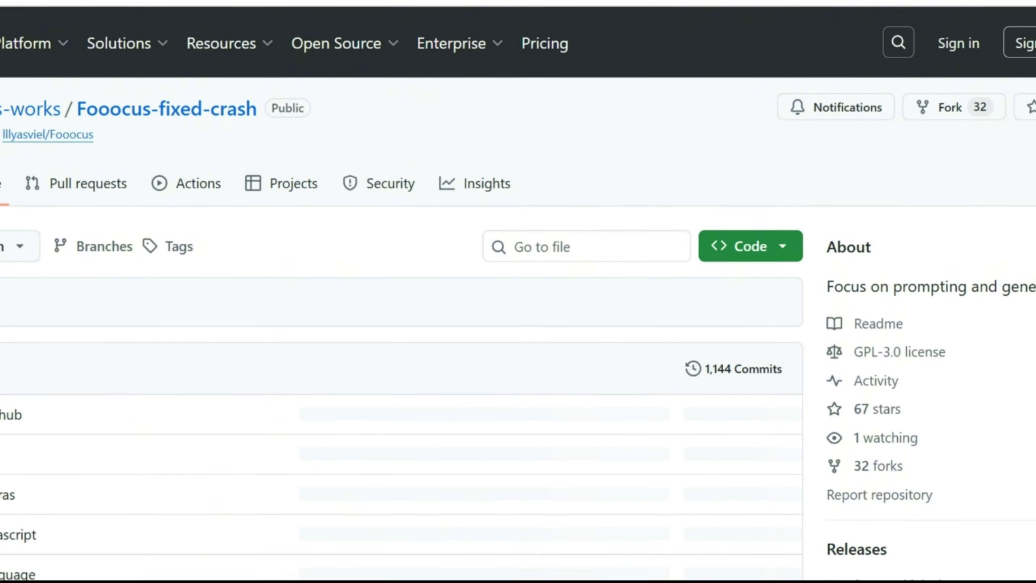
left_click_drag(1029, 102, 1028, 287)
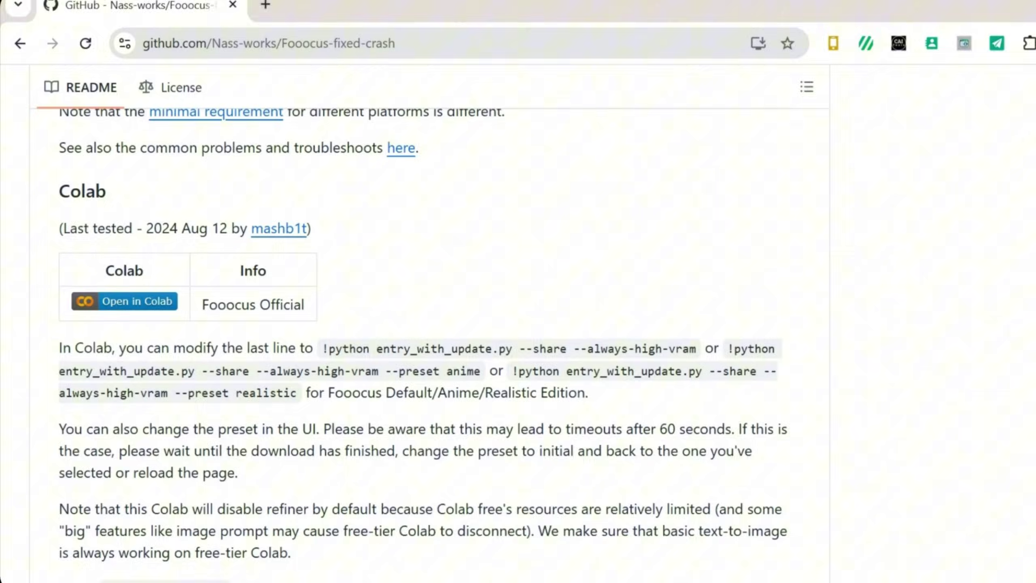
Open the Fooocus notebook in Colab and run its setup cell despite the authorship warning.
left_click(124, 306)
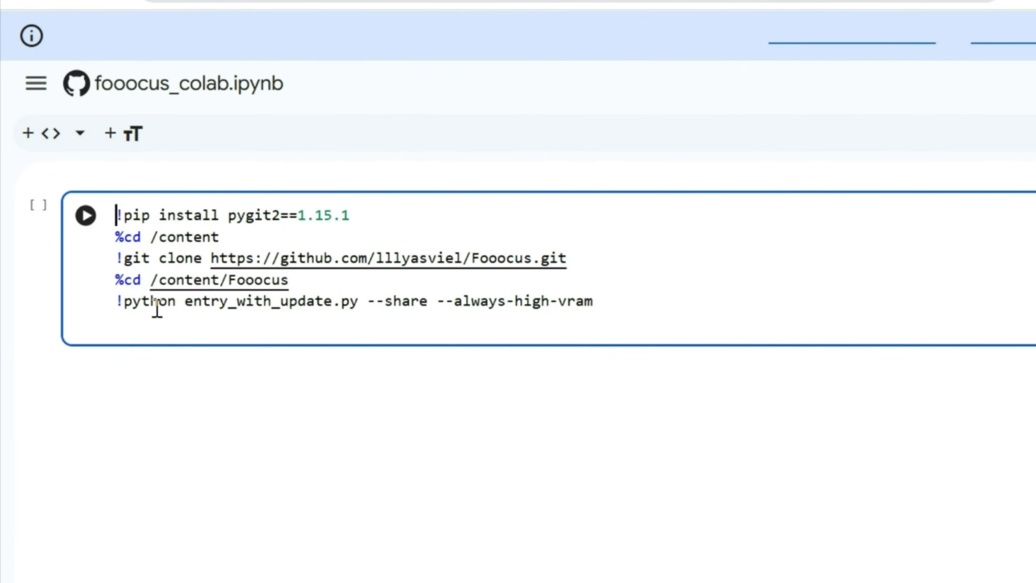
left_click(86, 215)
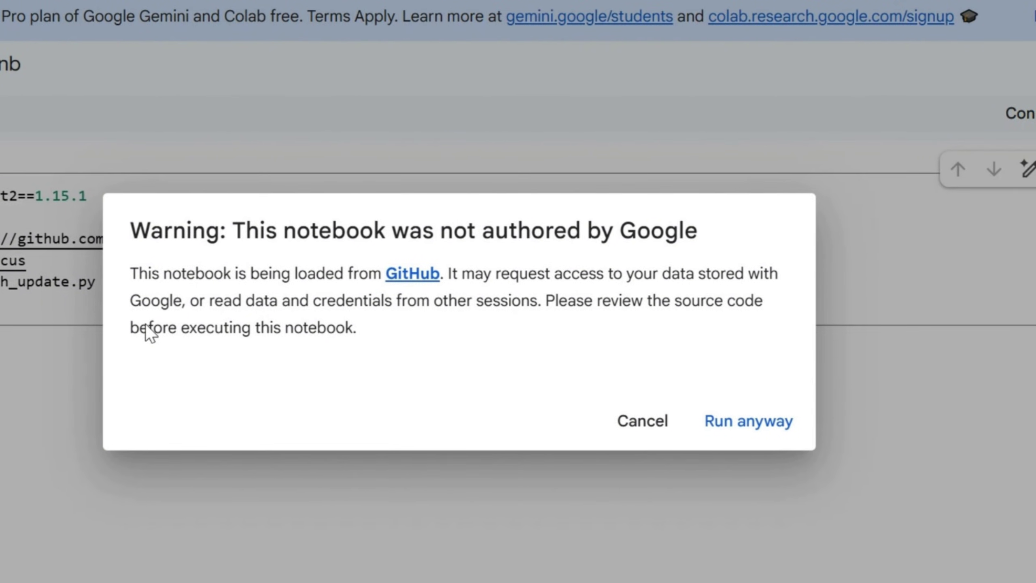
left_click(755, 421)
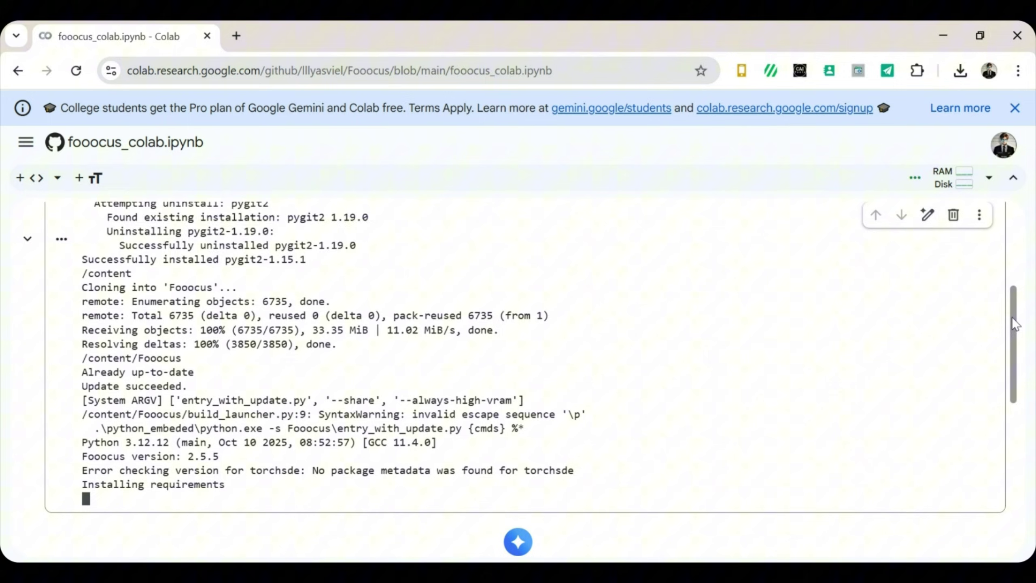
left_click_drag(1016, 337, 1015, 387)
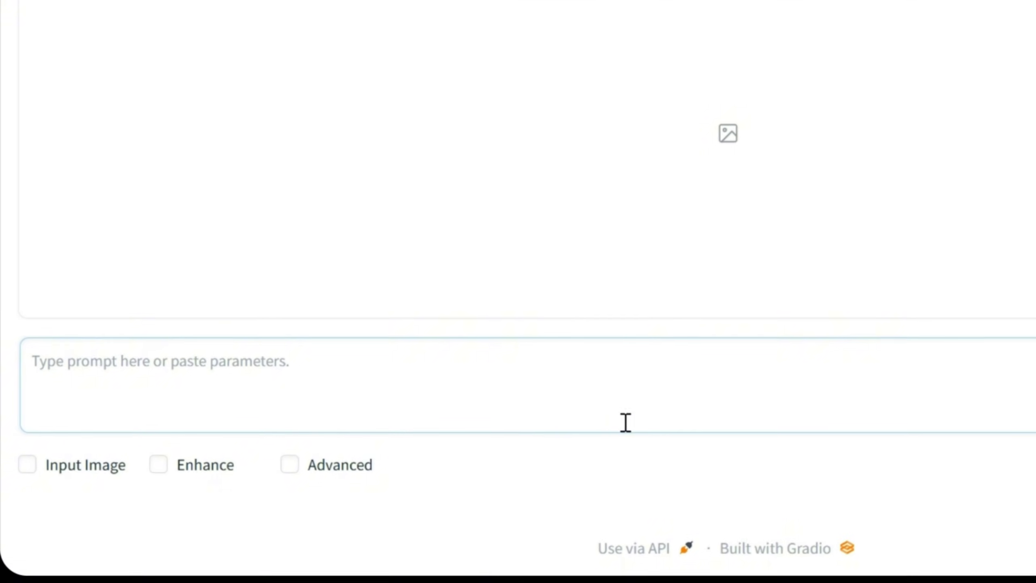
Enable Input Image and Enhance in Fooocus and set performance to Quality.
left_click(92, 470)
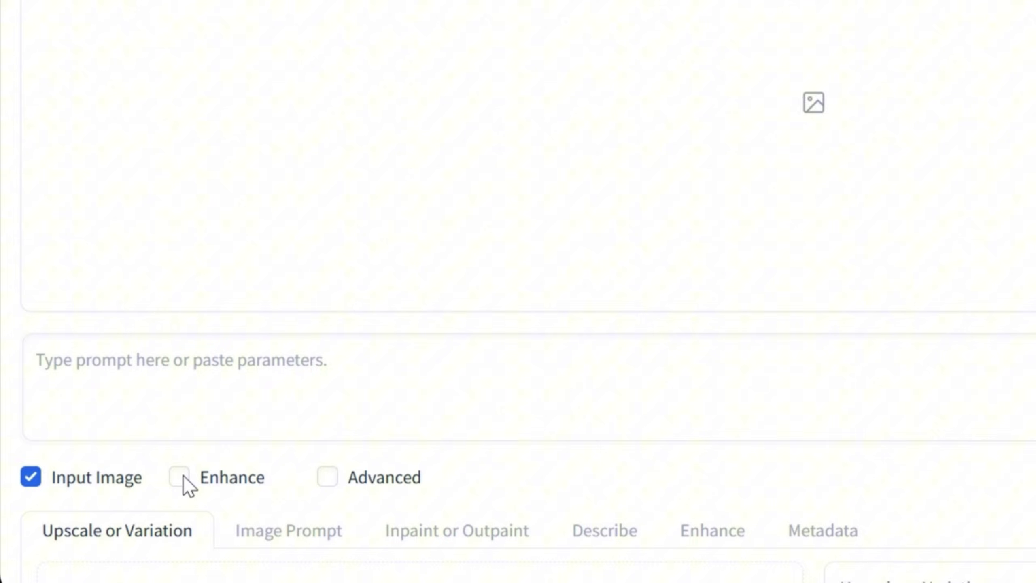
left_click(178, 457)
scroll(377, 249, "down", 3)
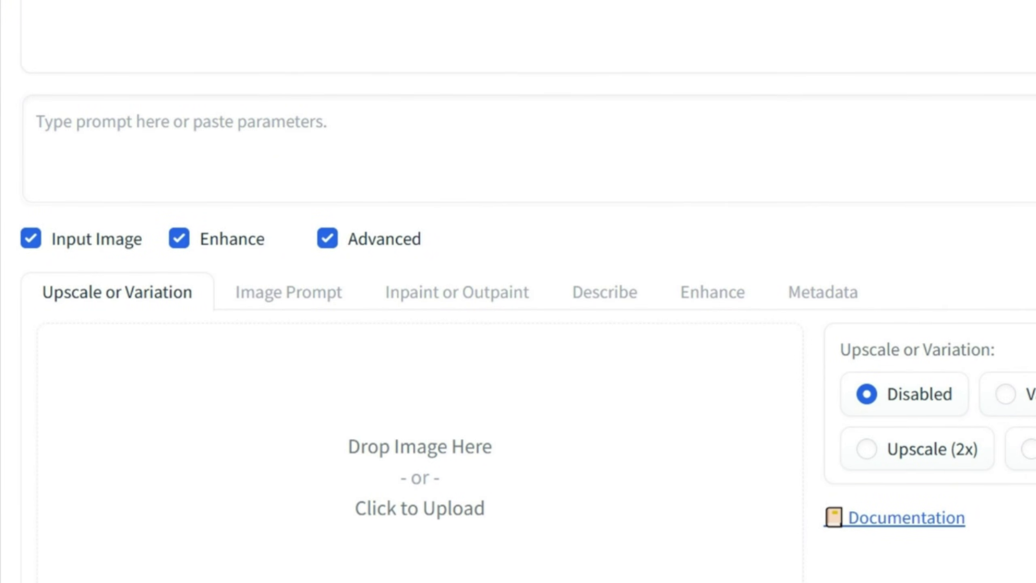
left_click(886, 273)
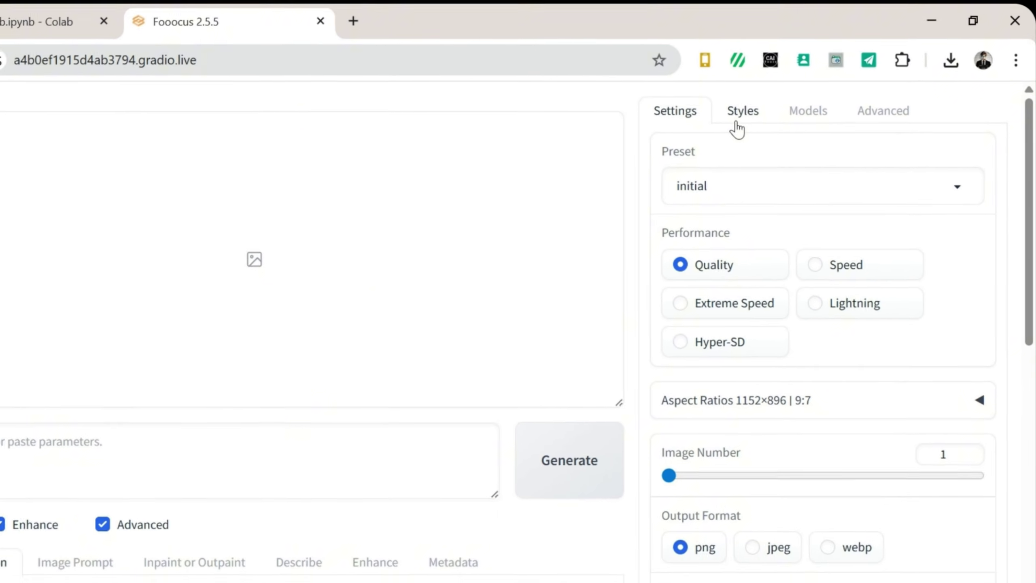
Enable the Artstyle Hyperrealism style in the Styles list.
left_click(741, 114)
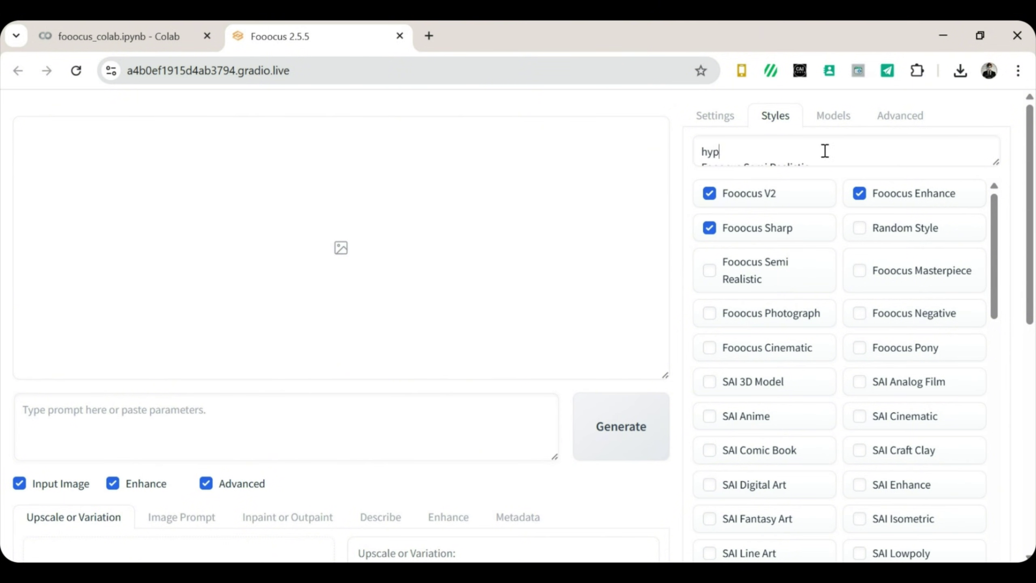
left_click_drag(995, 241, 995, 416)
left_click(719, 304)
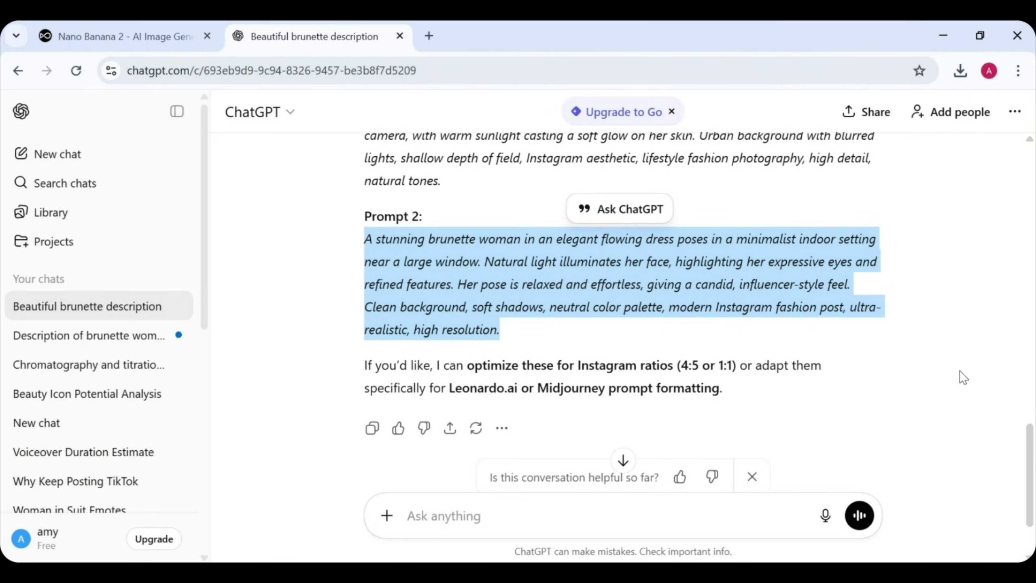
scroll(1015, 353, "up", 15)
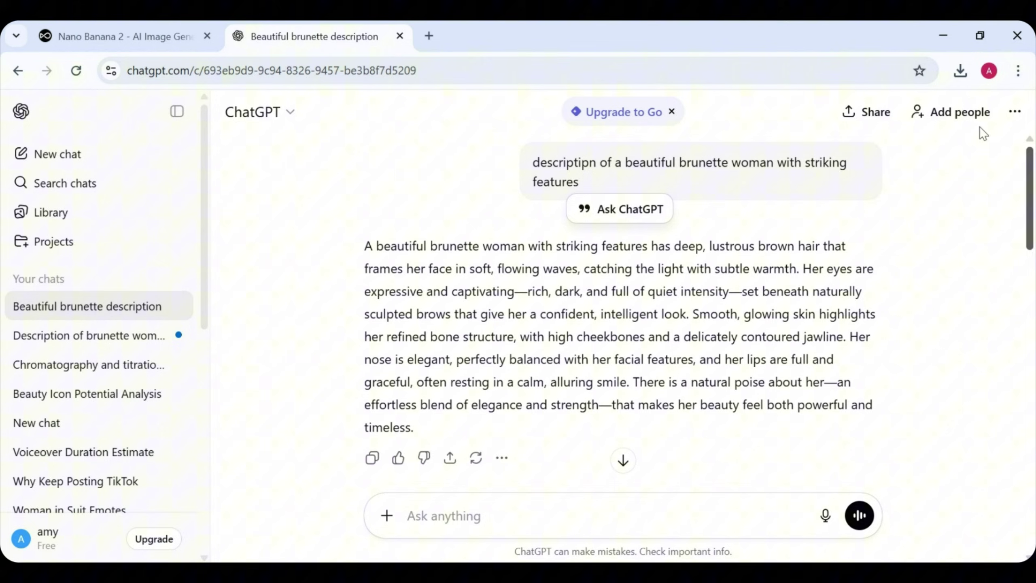
scroll(994, 296, "down", 15)
Select the whole sunlit-beach Prompt 1 text in ChatGPT for copying.
scroll(999, 316, "up", 3)
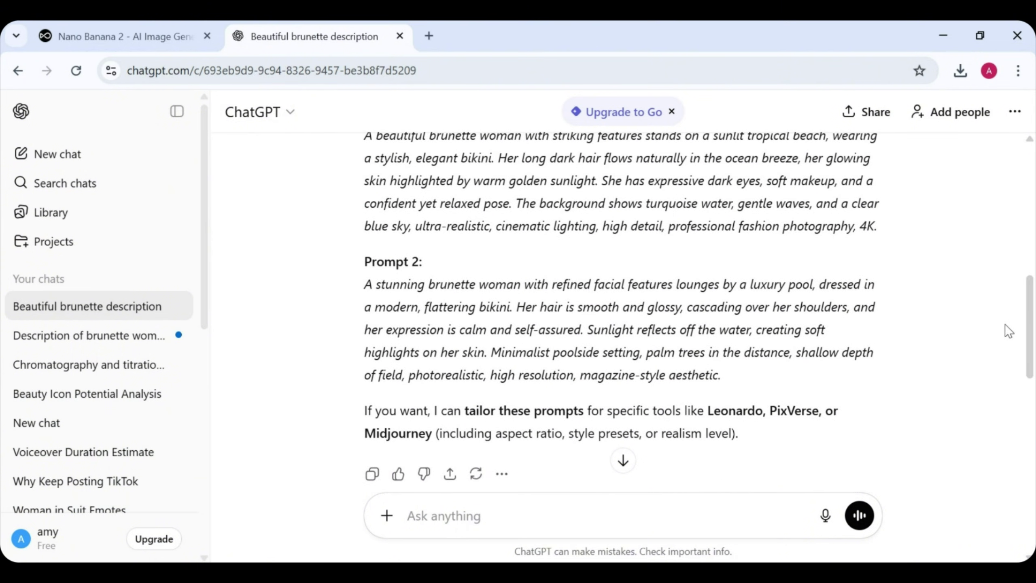
scroll(1034, 331, "up", 1)
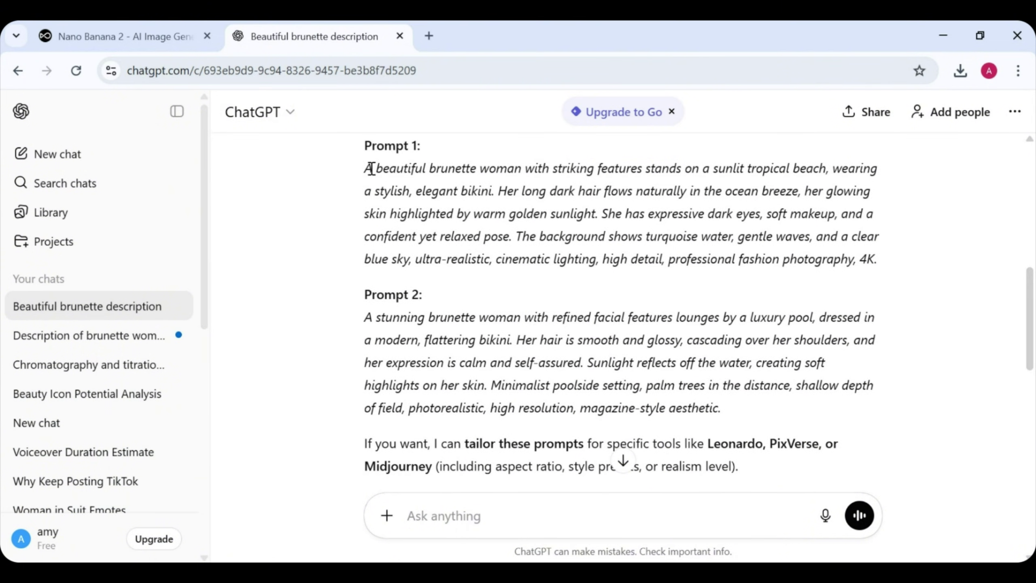
left_click_drag(368, 168, 817, 255)
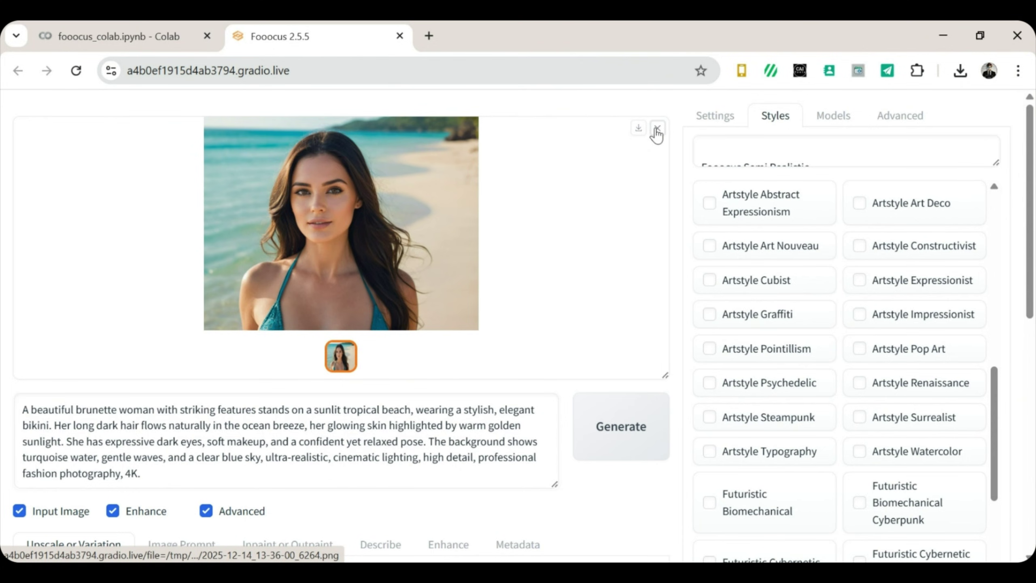
Download the beach image, then generate and download the poolside image from Prompt 2.
left_click(655, 131)
left_click(657, 129)
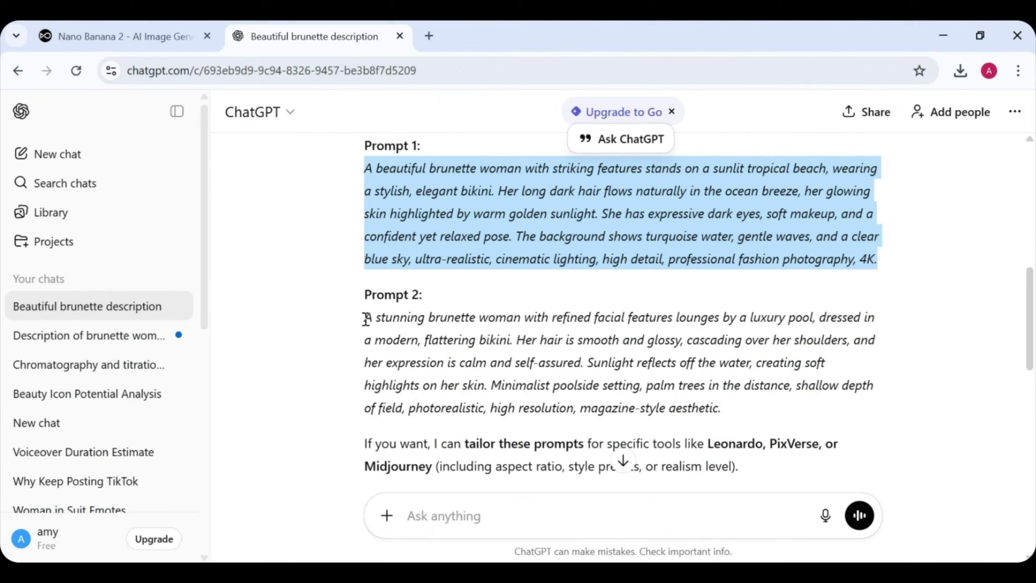
left_click_drag(364, 318, 730, 410)
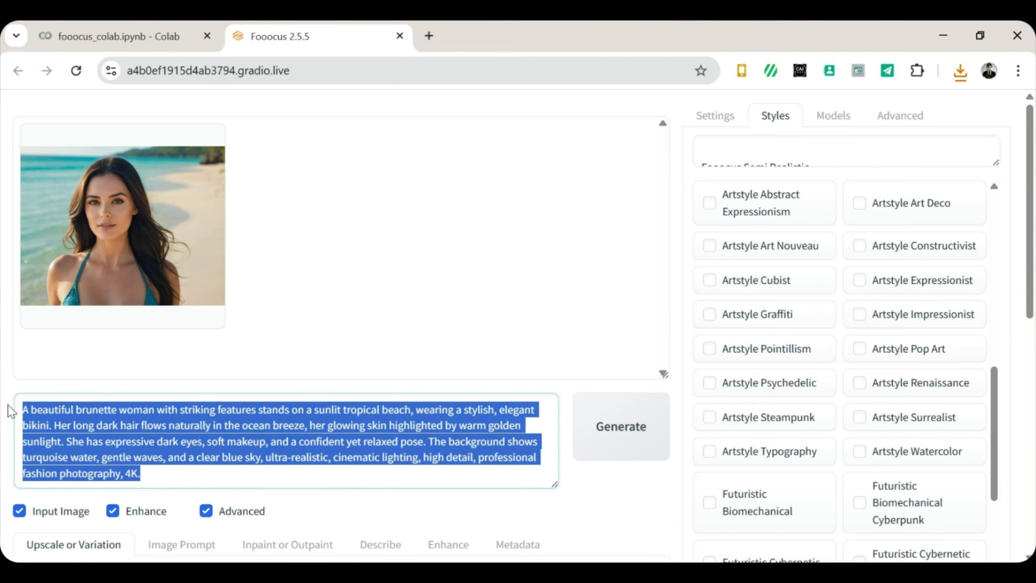
type("A stunning brunette woman with refined facial features lounges by a luxury pool, dressed in a modern, flattering bikini. Her hair is smooth and glossy, cascading over her shoulders, and her expression is calm and self-assured. Sunlight reflects off the water, creating soft highlights on her skin. Minimalist poolside setting, palm trees in the distance, shallow depth of field, photorealistic, high resolution, magazine-style aesthetic.")
left_click(620, 424)
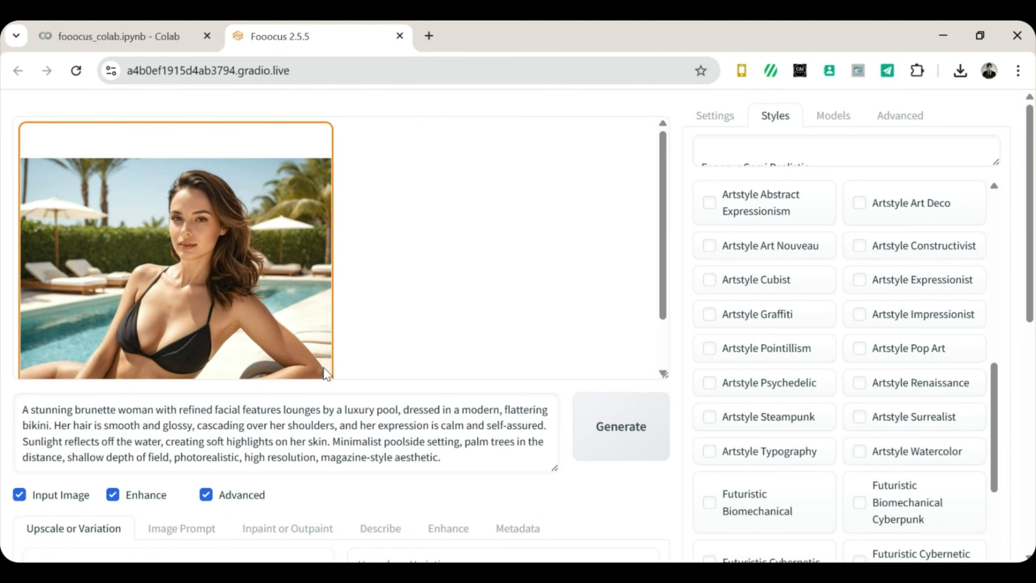
left_click(326, 373)
left_click(639, 130)
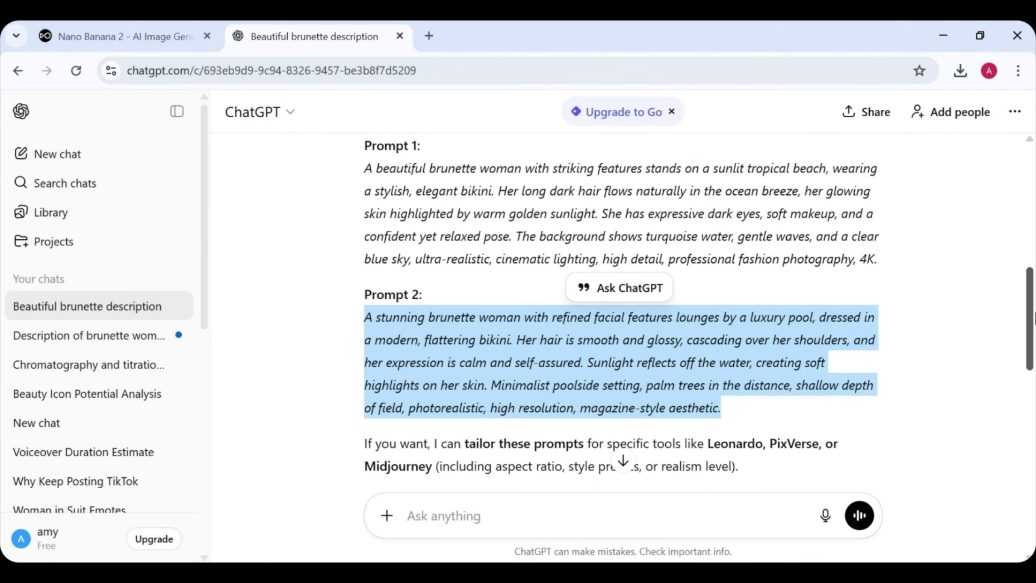
Replace the prompt with the city-street dress prompt, generate, and download the image.
scroll(621, 306, "down", 3)
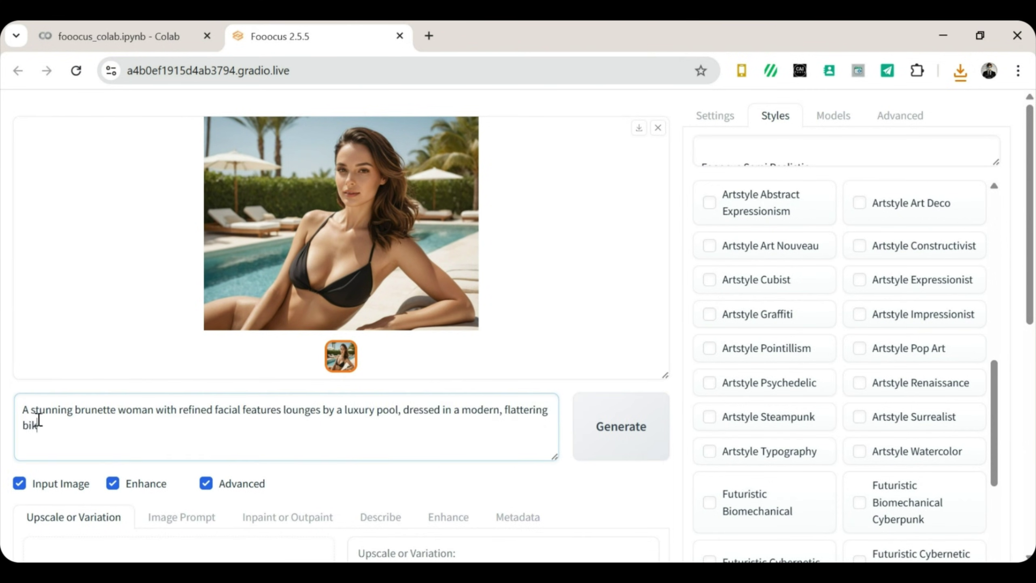
key("ctrl+a")
type("A beautiful brunette woman with striking features poses on a city street during golden hour, wearing a stylish, form-fitting dress. Her dark hair falls in soft waves around her shoulders, and her makeup is natural yet polished. She stands confidently, slightly turned toward the camera, with warm sunlight casting a soft glow on her skin. Urban background with blurred lights, shallow depth of field, Instagram aesthetic, lifestyle fashion photography, high detail, natural tones.")
left_click(644, 433)
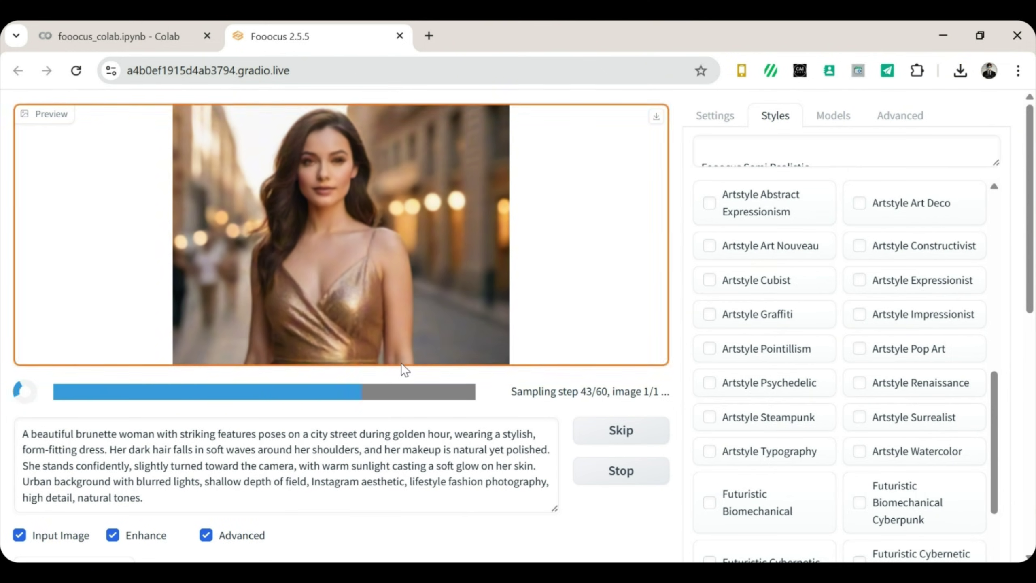
left_click(150, 241)
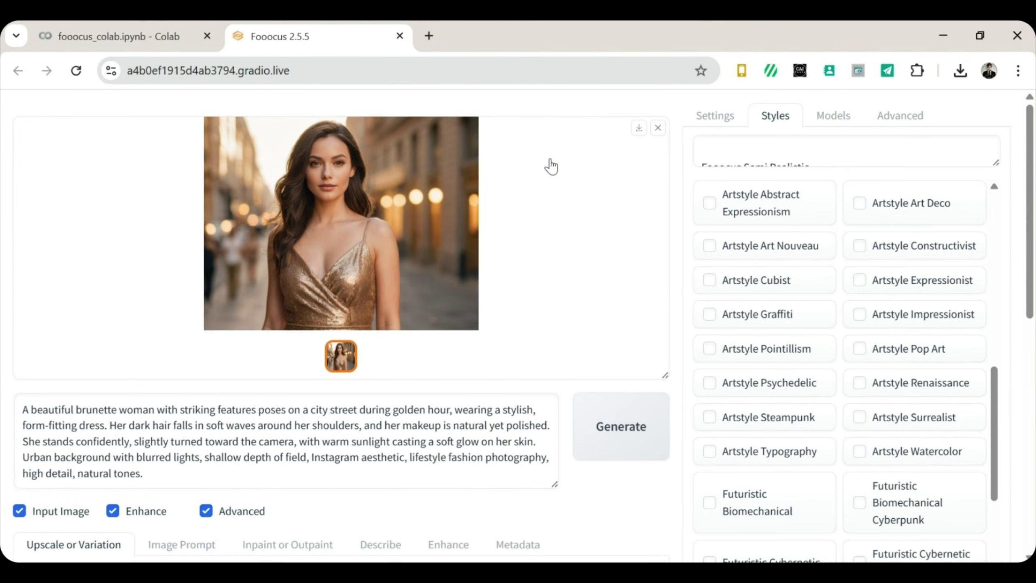
left_click(639, 128)
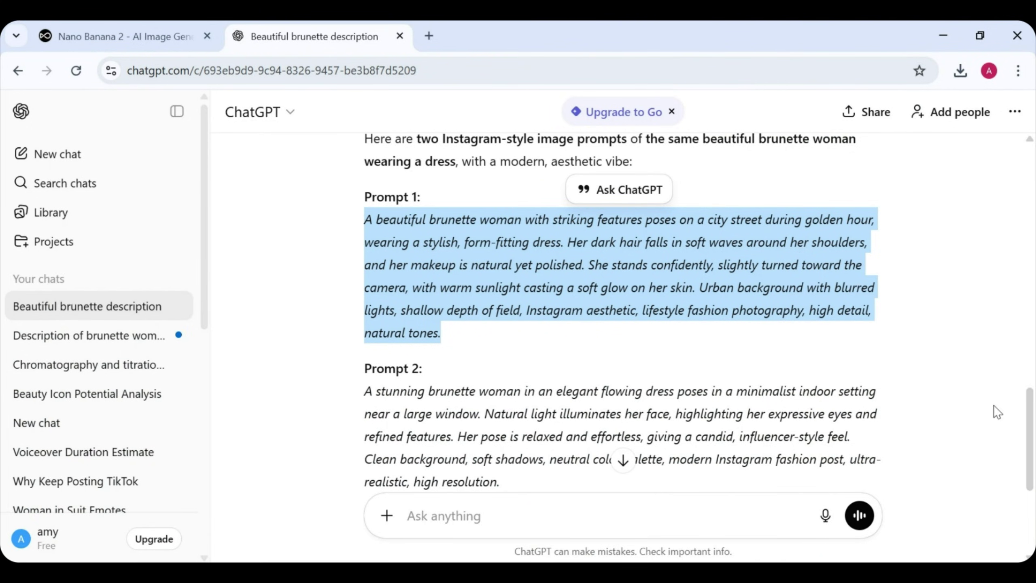
Generate the indoor-window dress image from its prompt and enlarge the result.
scroll(1028, 431, "down", 1)
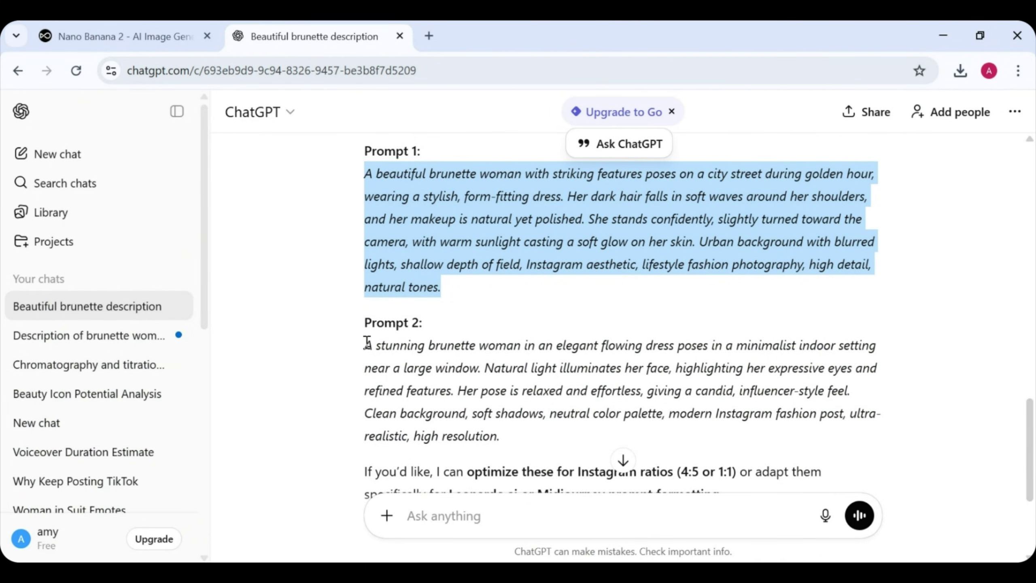
left_click_drag(367, 341, 536, 439)
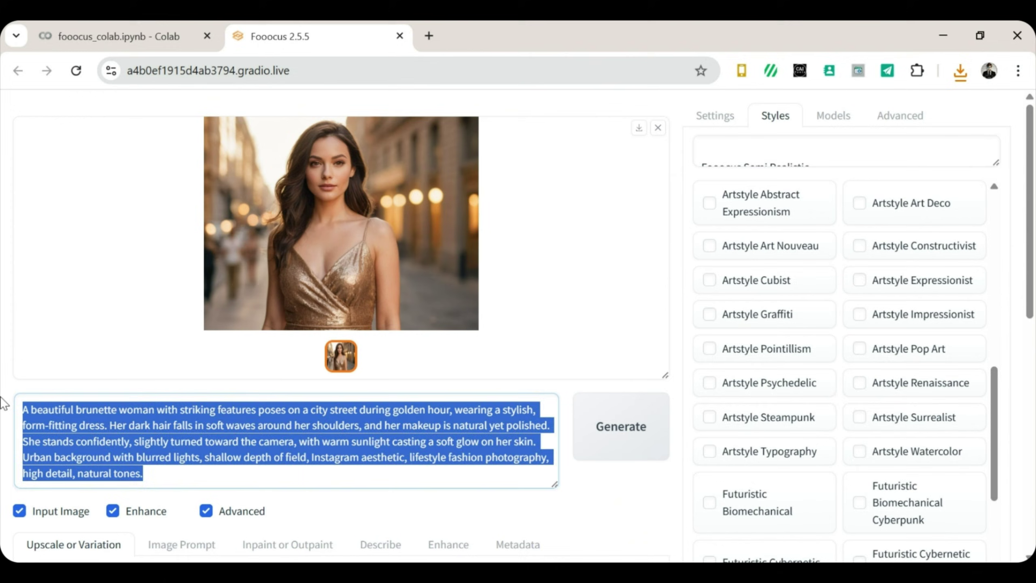
type("A stunning brunette woman in an elegant flowing dress poses in a minimalist indoor setting near a large window. Natural light illuminates her face, highlighting her expressive eyes and refined features. Her pose is relaxed and effortless, giving a candid, influencer-style feel. Clean background, soft shadows, neutral color palette, modern Instagram fashion post, ultra-realistic, high resolution.")
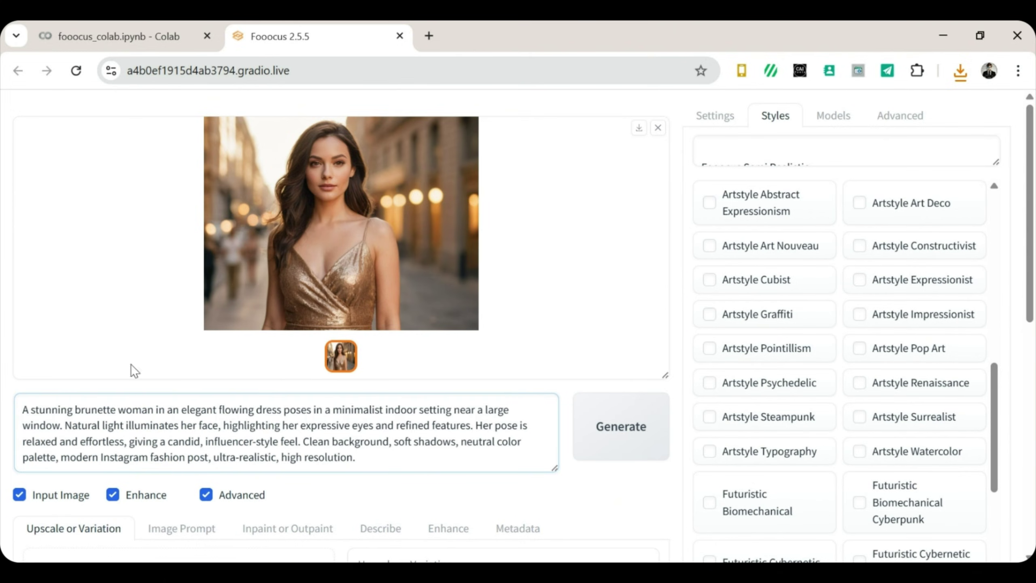
left_click(628, 429)
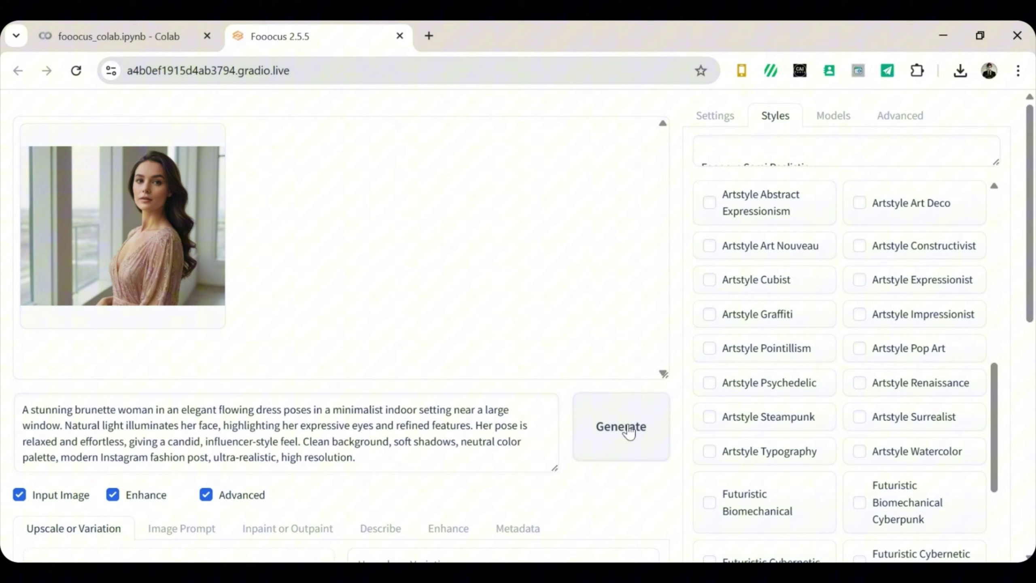
left_click(191, 294)
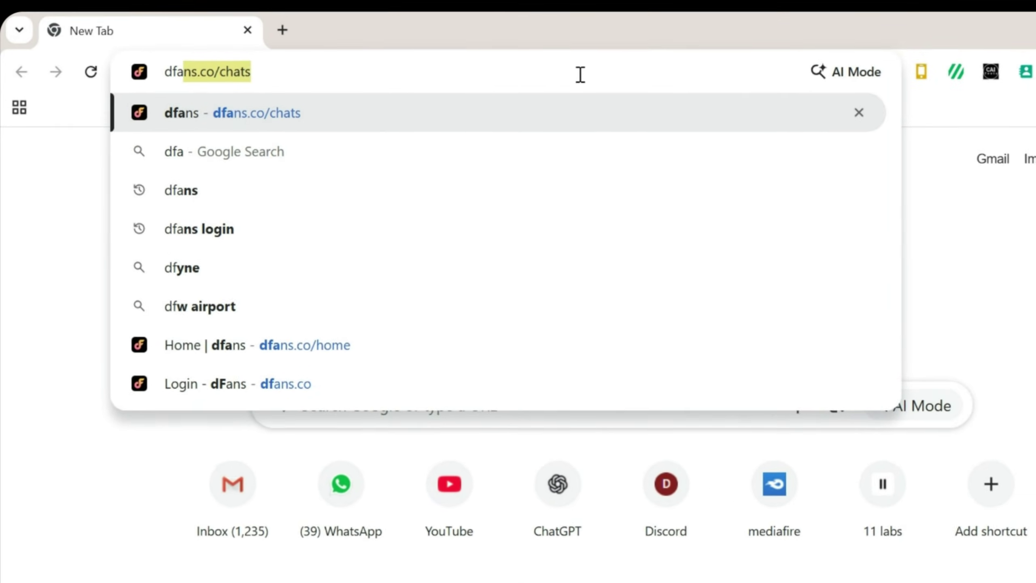
Correct the mistyped address to 'digen' and go to digen.ai.
key("BackSpace")
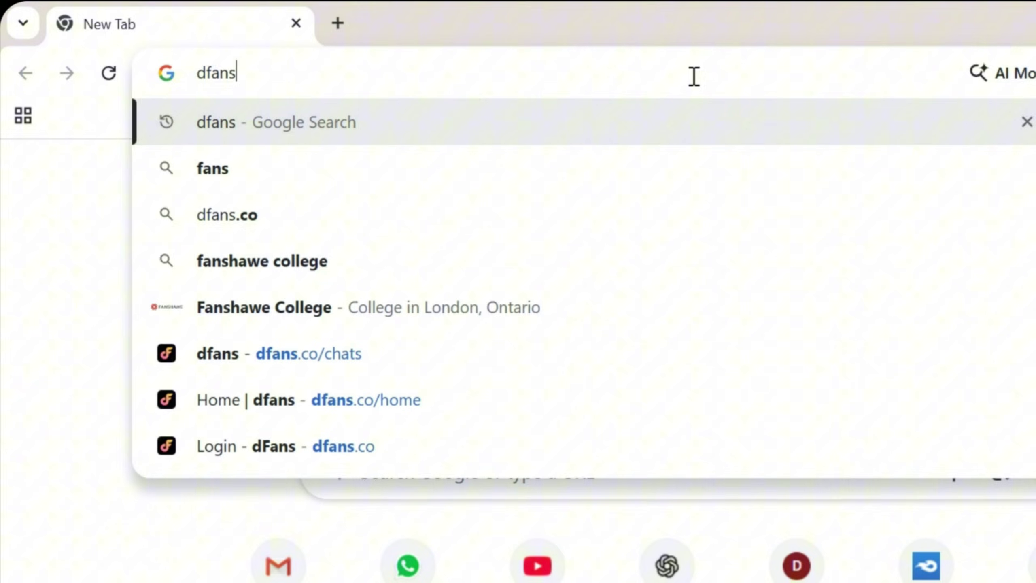
key("BackSpace")
key("BackSpace")
key("BackSpace")
key("BackSpace")
type("igen.ai")
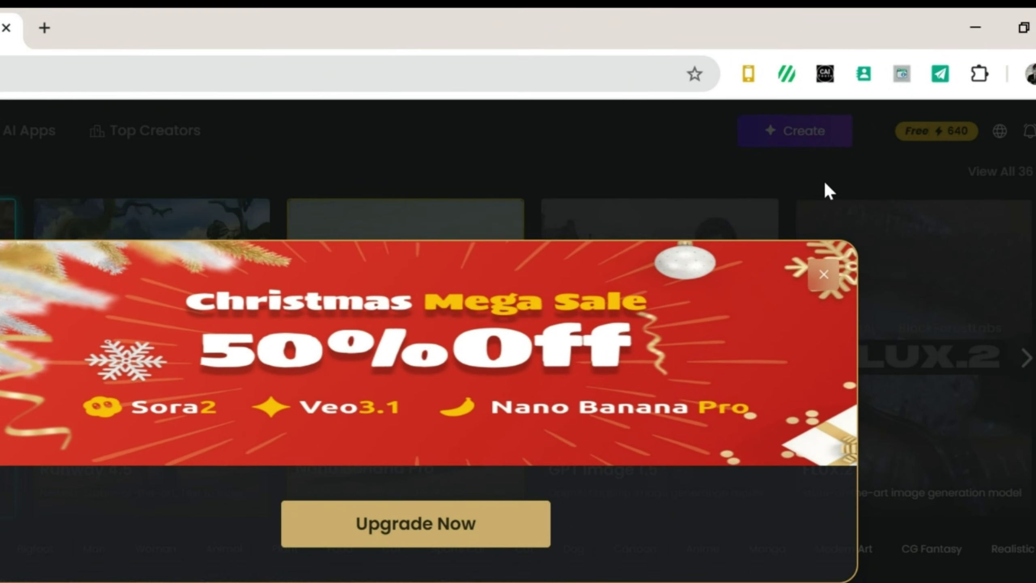
Dismiss the sale pop-up, upload the beach image, and auto-enhance its video prompt.
left_click(825, 183)
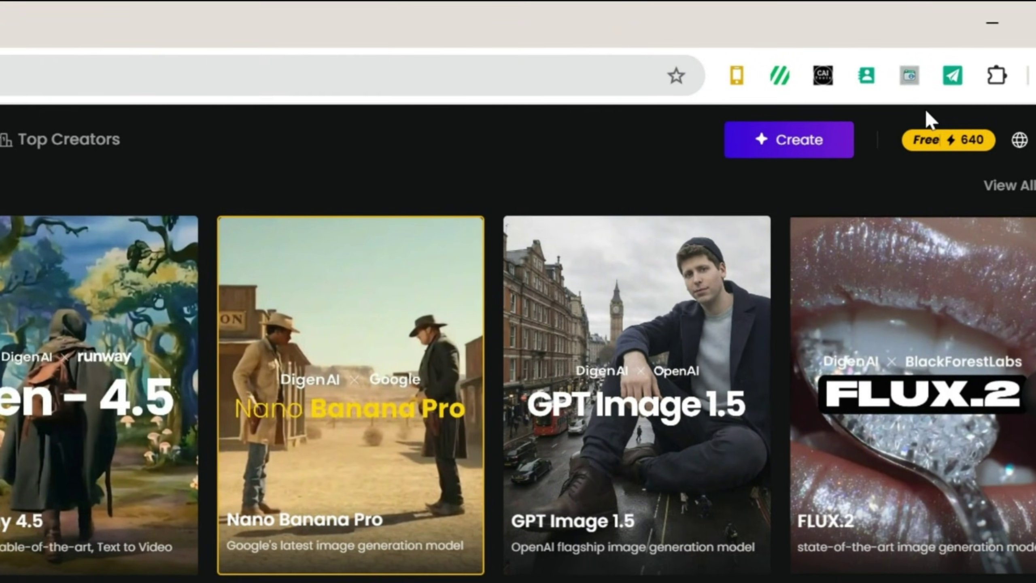
left_click(842, 152)
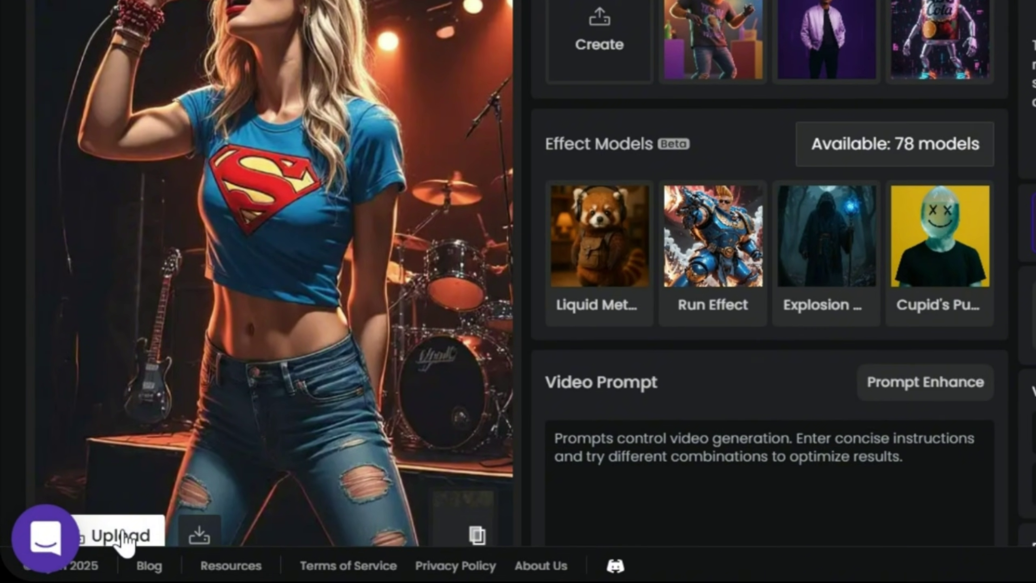
left_click(122, 538)
double_click(520, 69)
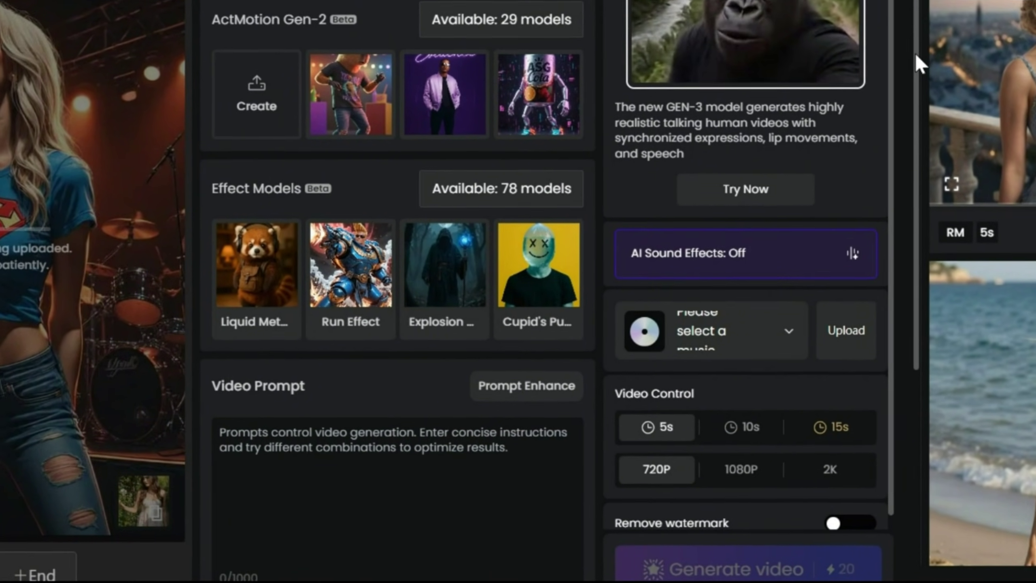
left_click(526, 387)
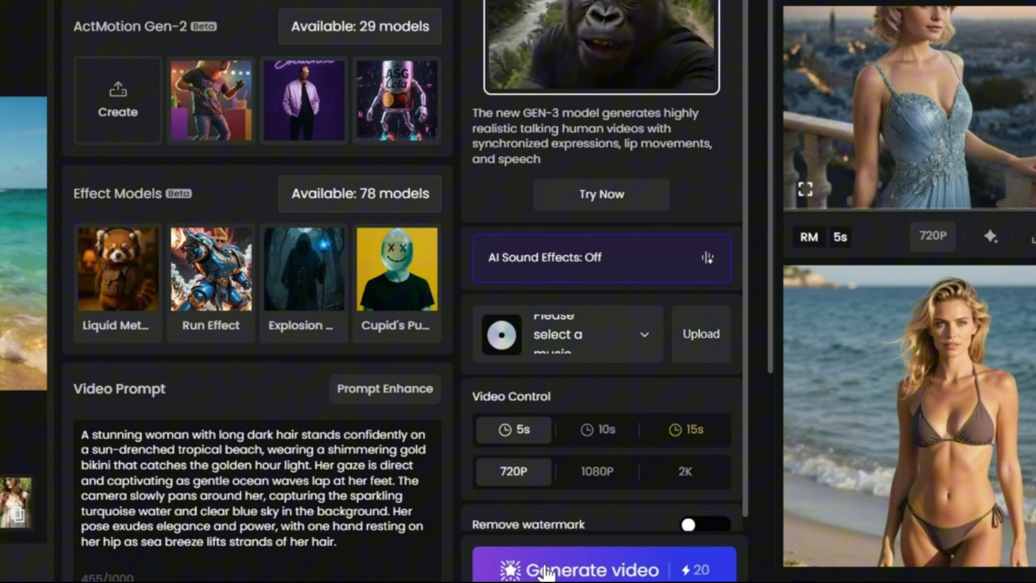
Generate the beach video, then enhance the pool image's prompt and generate it too.
left_click(545, 570)
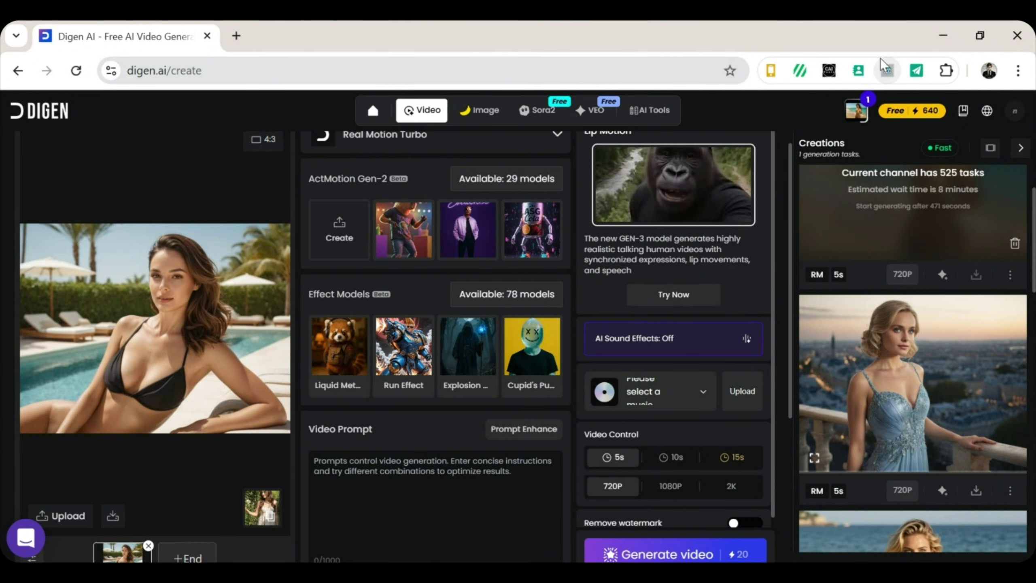
left_click(522, 430)
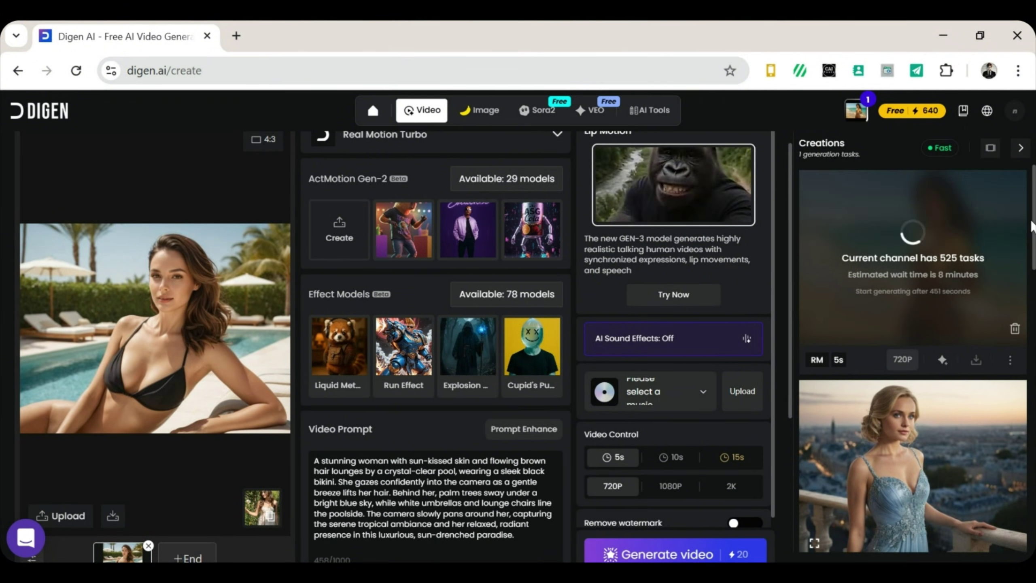
left_click(715, 553)
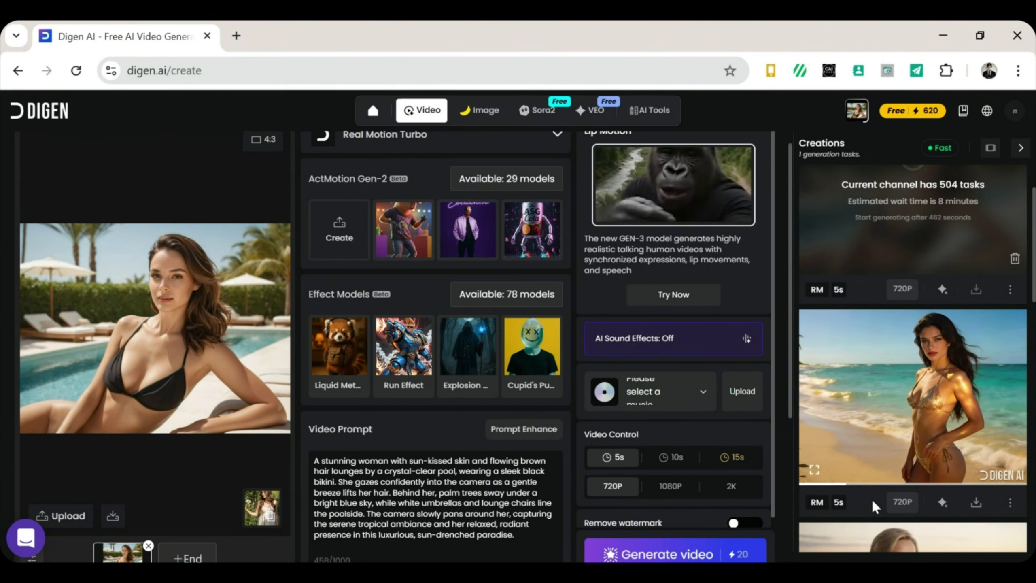
Download the finished beach video from the Creations panel.
left_click(977, 504)
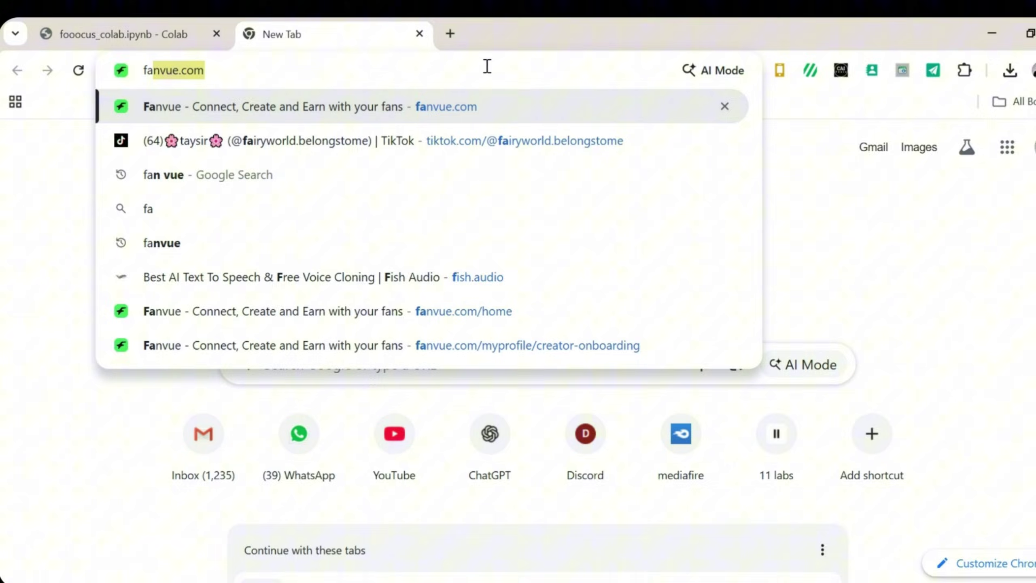
Search 'fanvue' and go to the Fanvue site from the results.
type("vue")
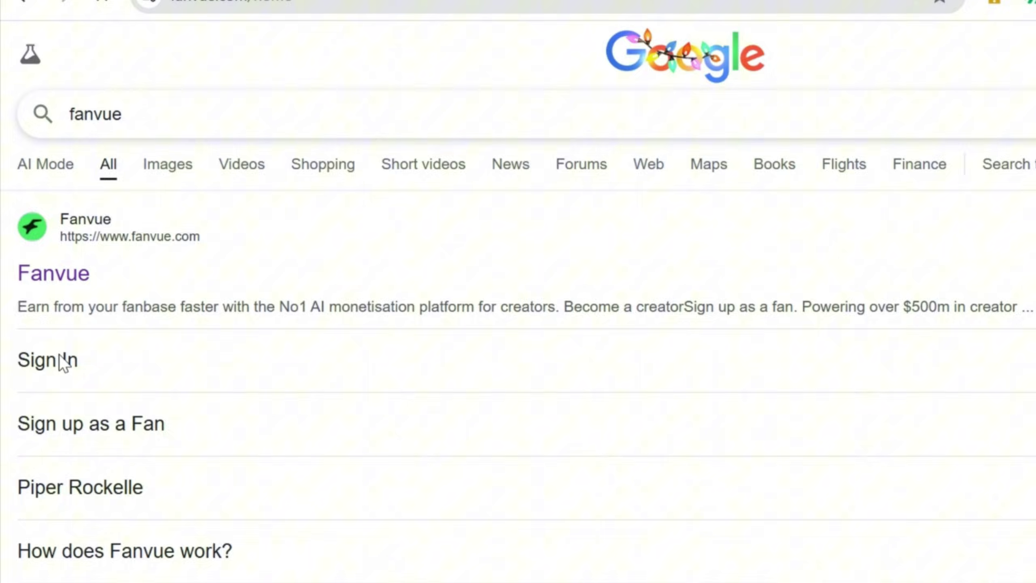
left_click(62, 362)
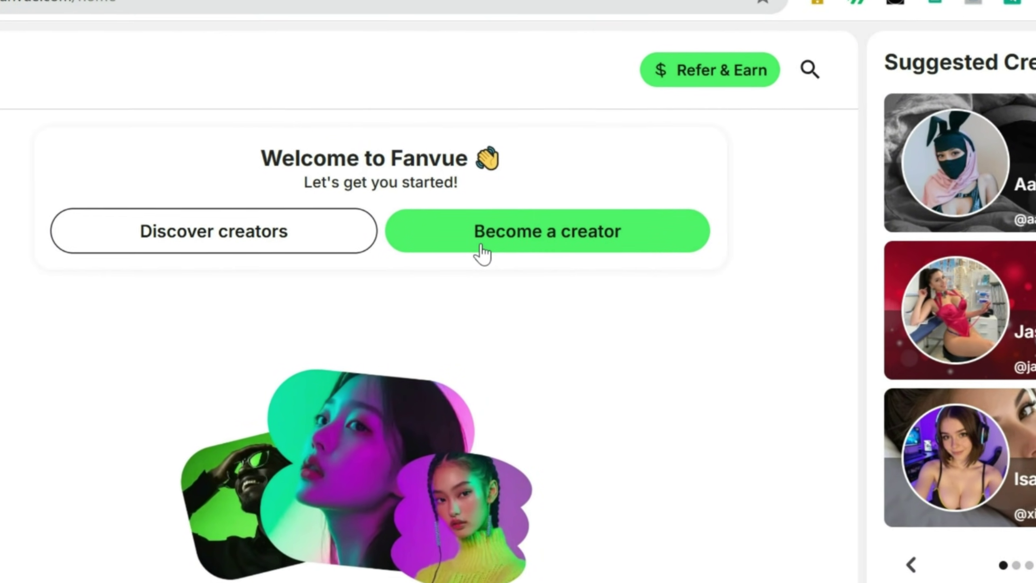
Begin creator onboarding, skip the referral code, and choose United States and AI Creator.
left_click(481, 245)
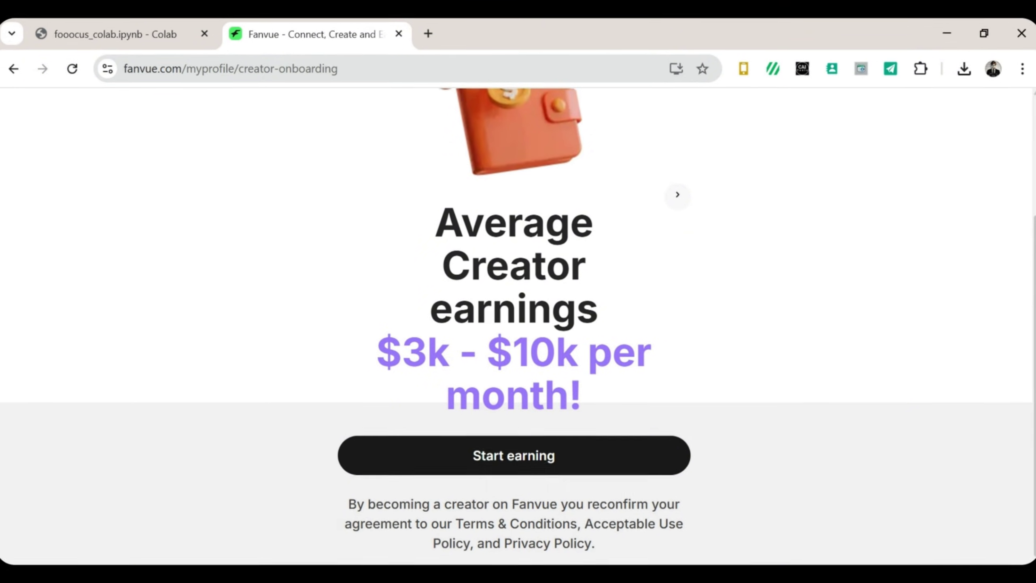
left_click(576, 443)
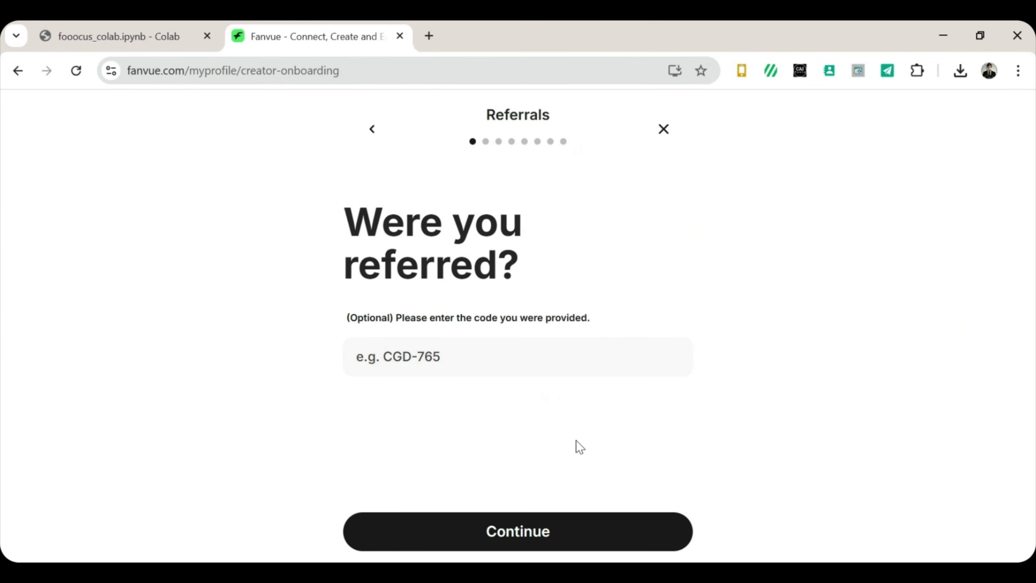
left_click(505, 518)
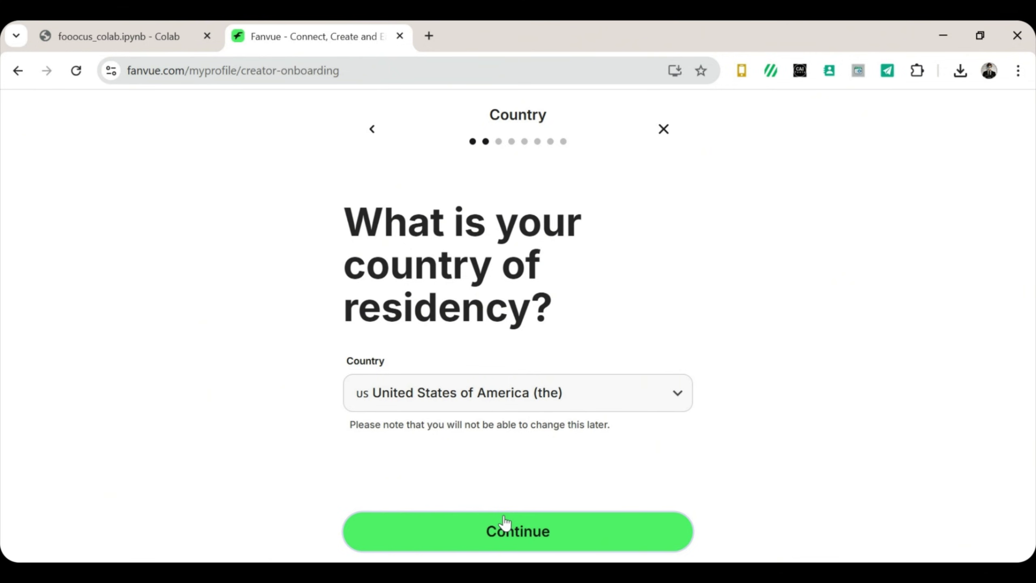
left_click(505, 517)
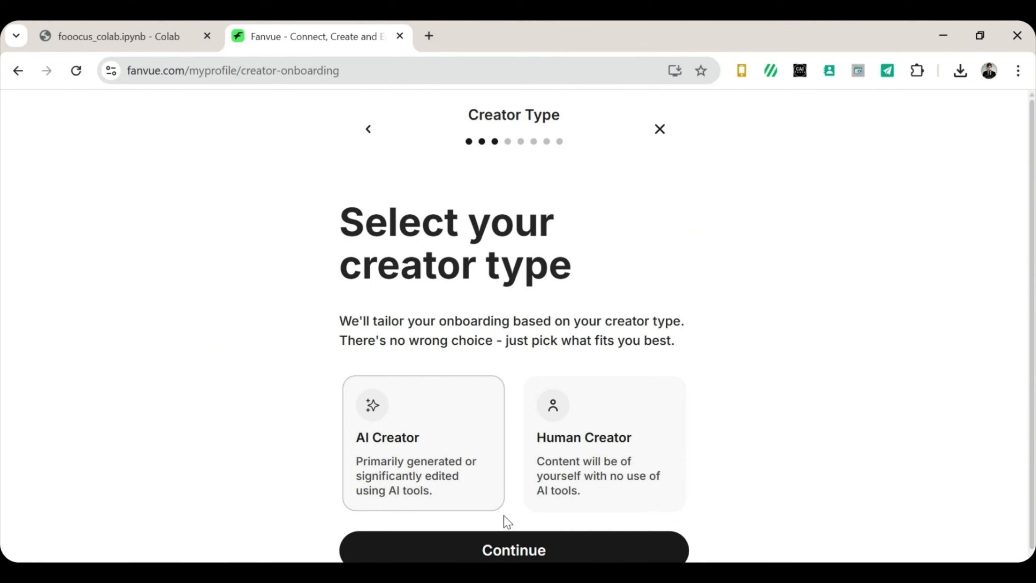
left_click(526, 546)
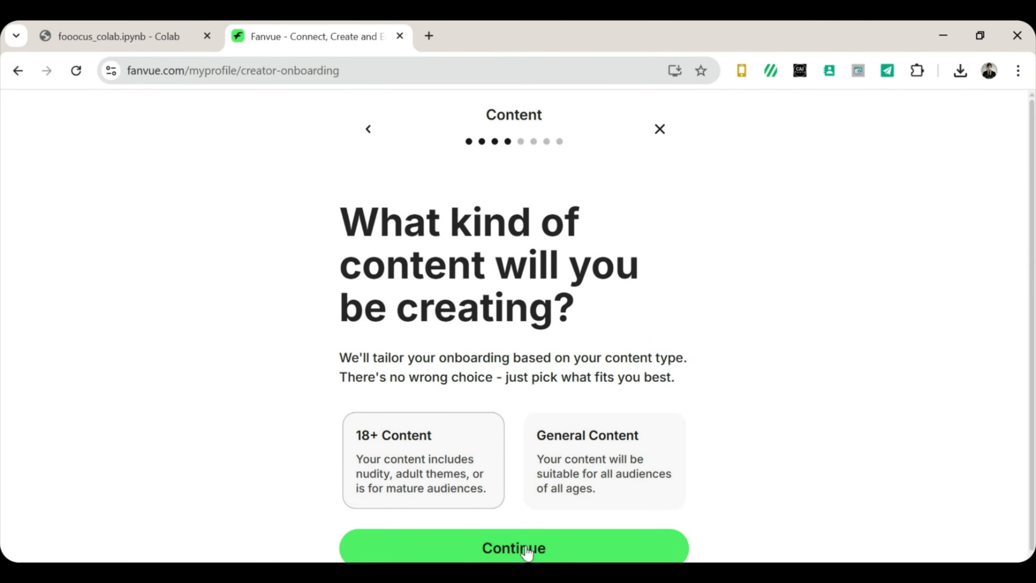
Choose 18+ Content, confirm the display name and handle, and set a $5 monthly price.
left_click(527, 547)
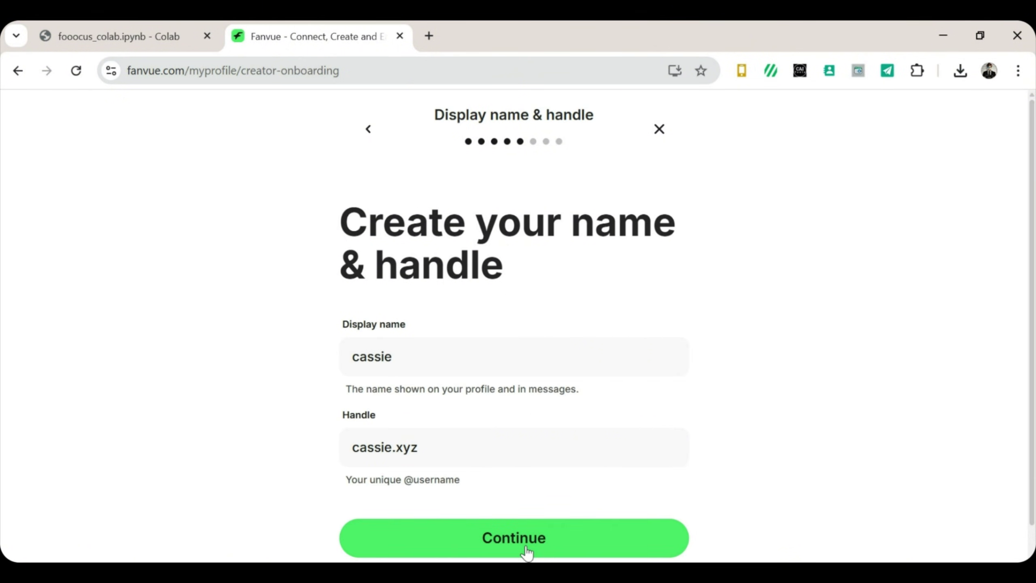
left_click(526, 546)
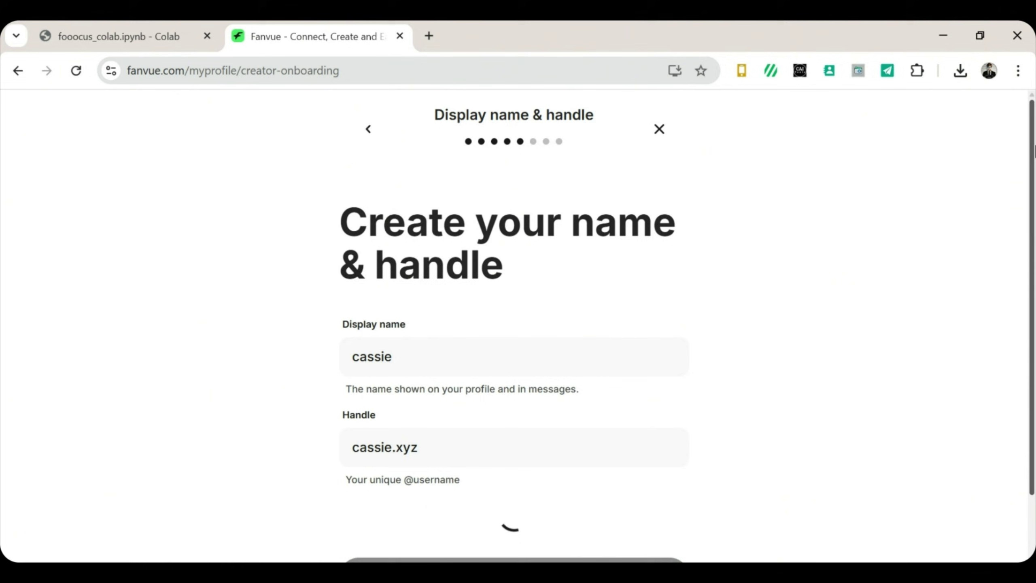
scroll(527, 546, "down", 1)
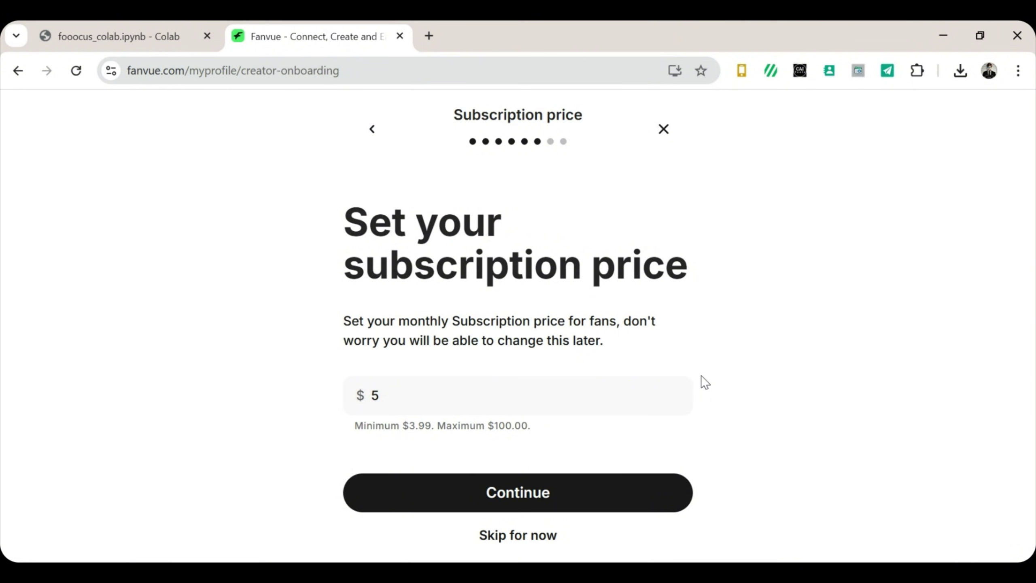
left_click(574, 495)
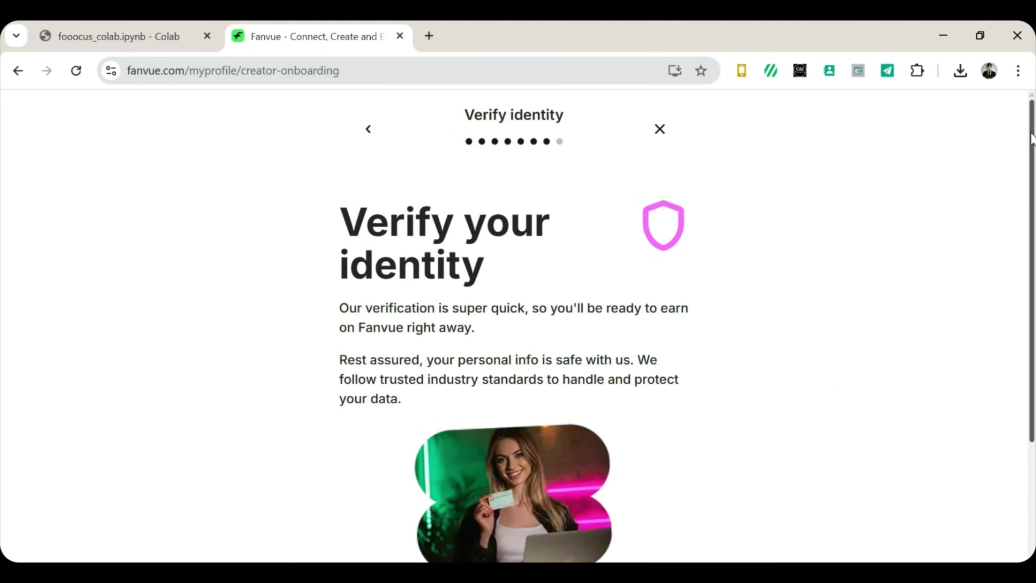
Submit identity verification, which fails and returns to the Fanvue home page.
scroll(989, 437, "down", 4)
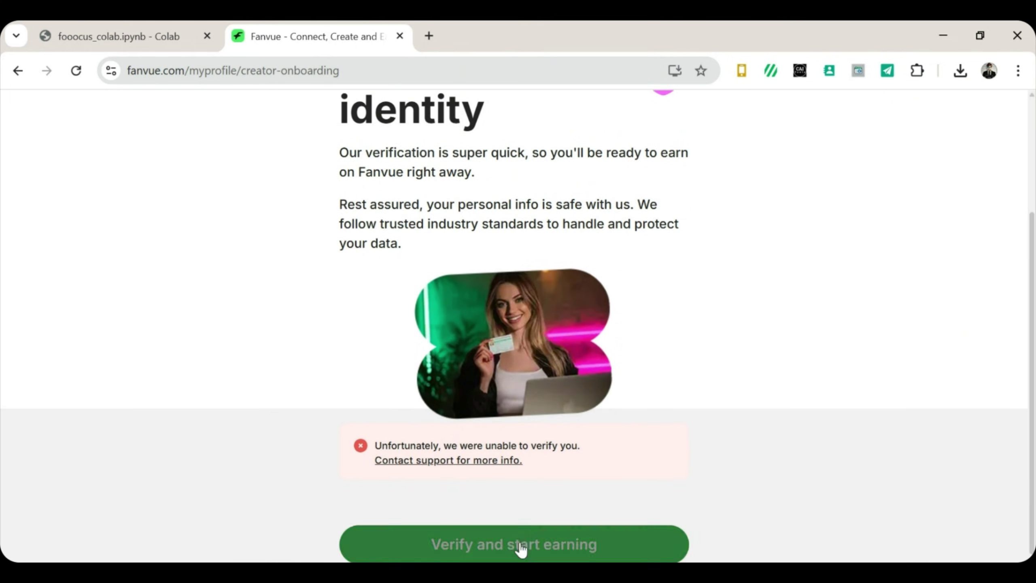
left_click(518, 547)
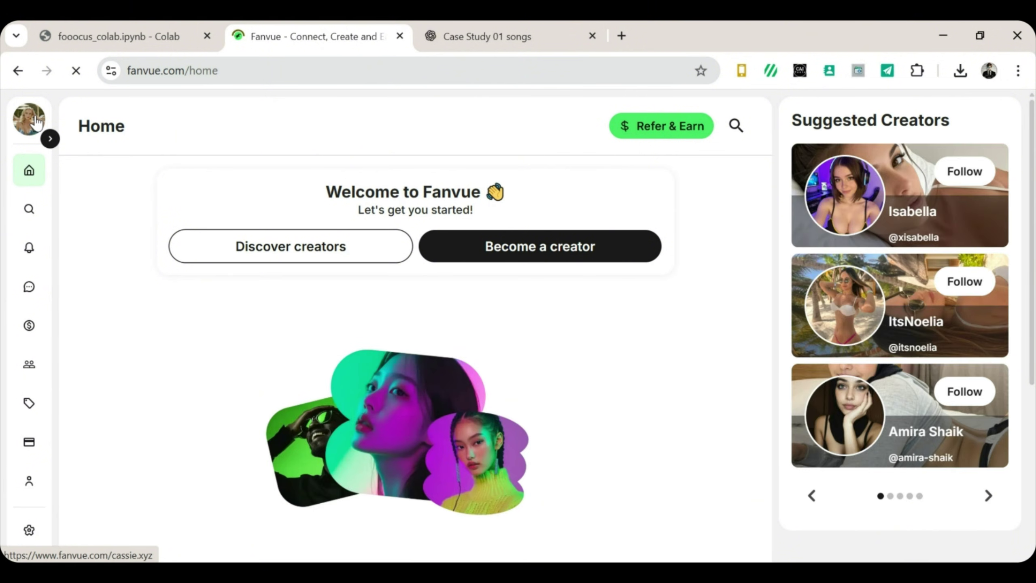
Edit the profile and set image (9).png as the cropped avatar.
left_click(36, 121)
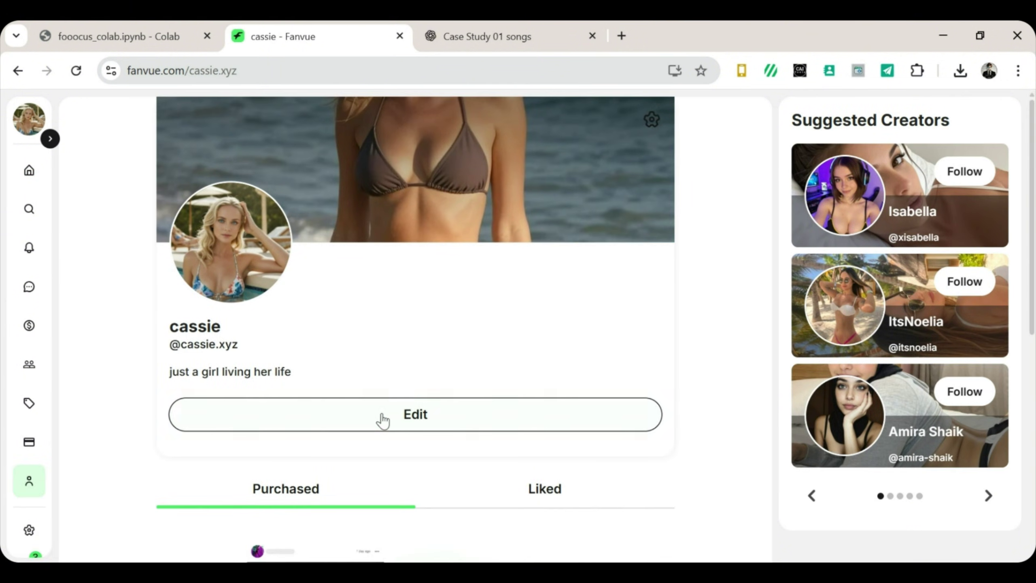
left_click(379, 416)
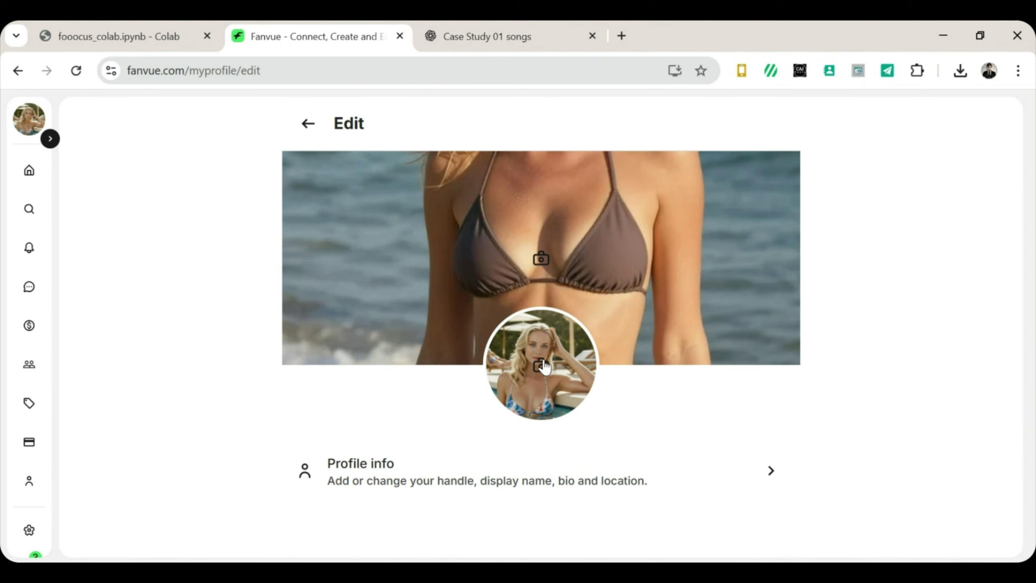
left_click(543, 360)
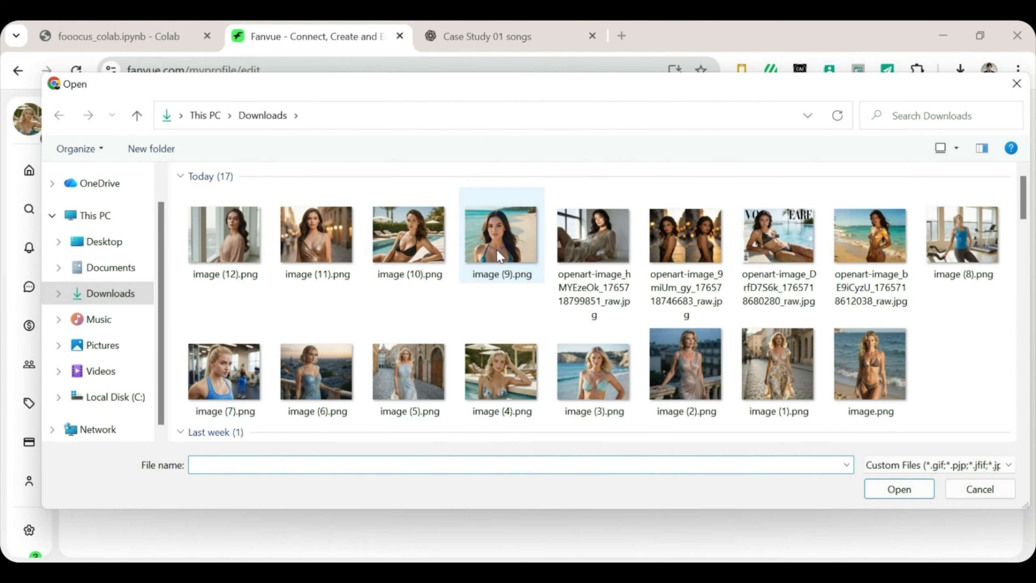
double_click(497, 250)
left_click(527, 503)
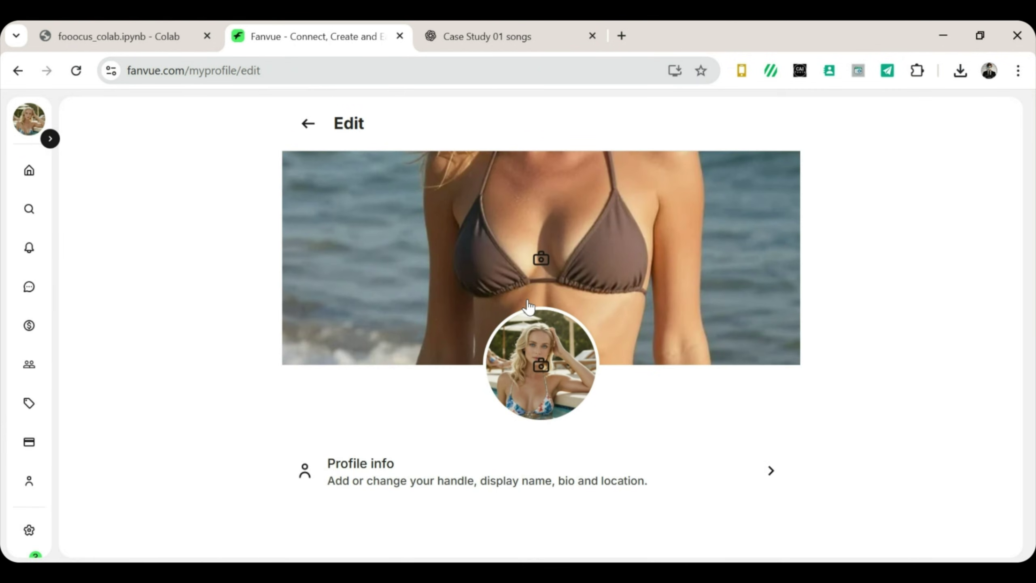
Replace the cover photo with the gold-bikini openart beach image and confirm the crop.
left_click(544, 249)
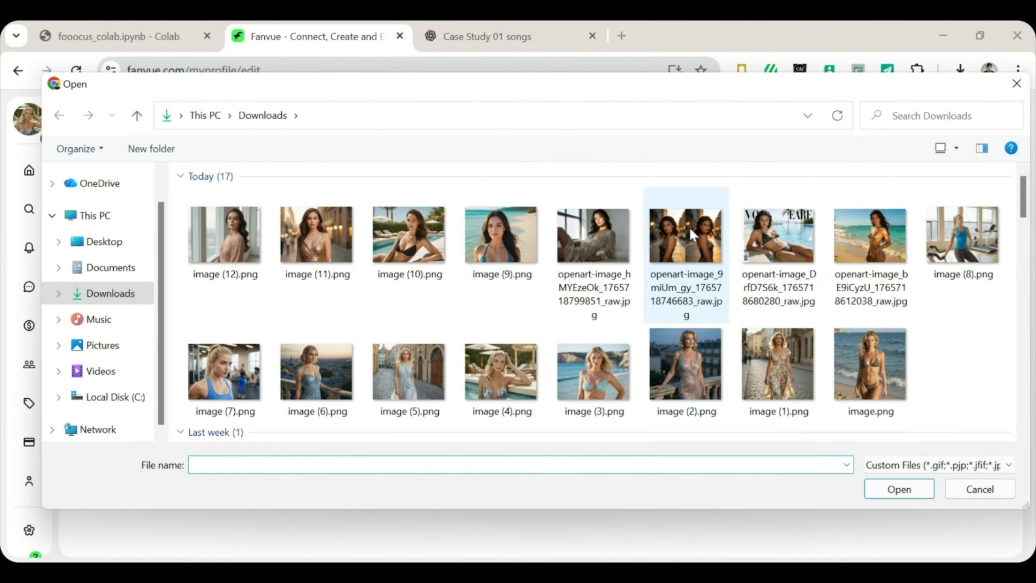
double_click(859, 243)
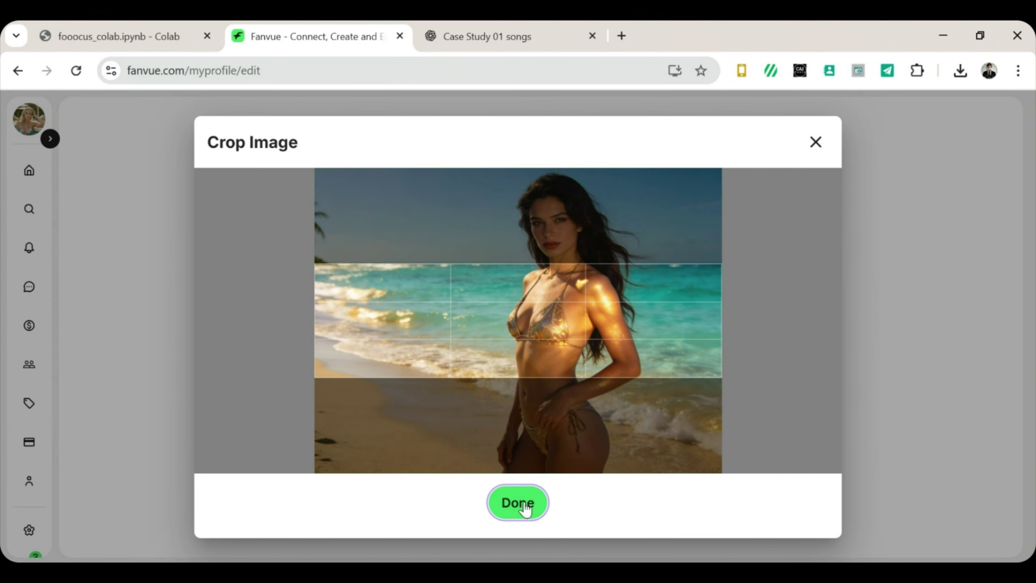
left_click(522, 504)
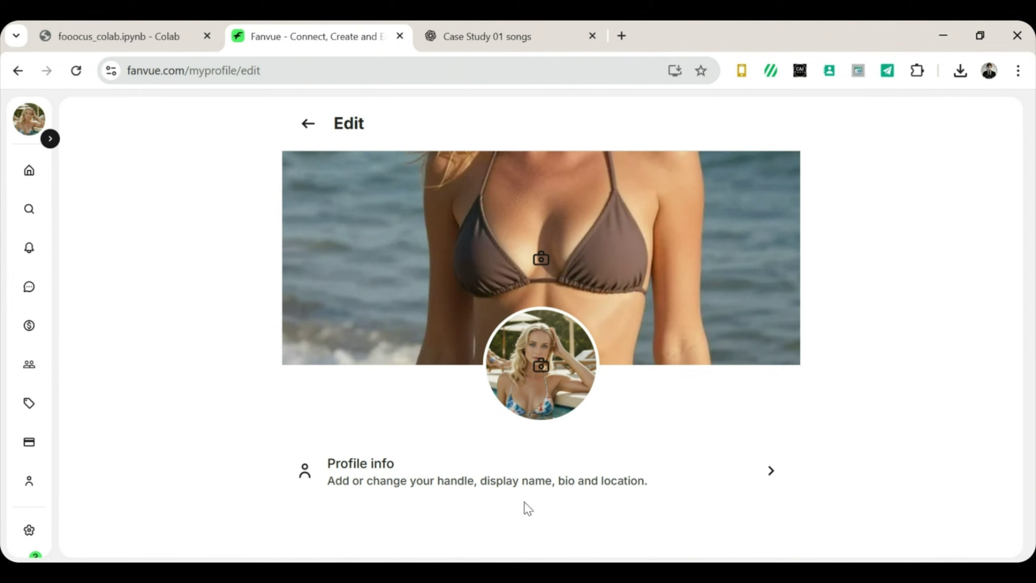